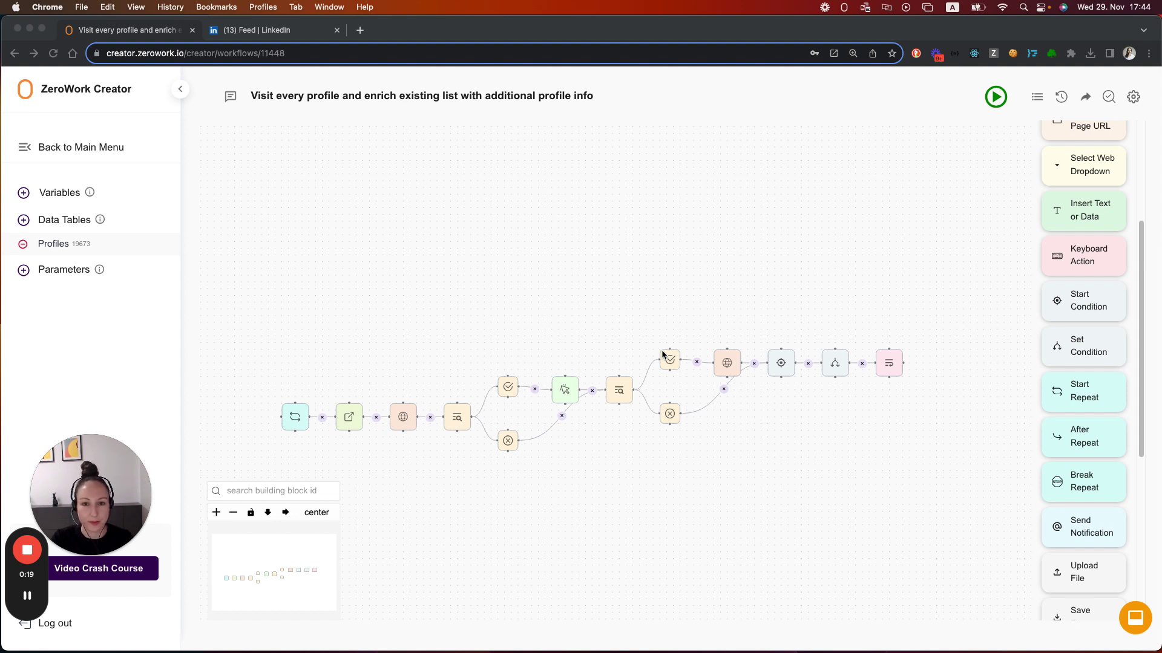
Step: Add a column named Status as the first column of the Profiles table, then close the table
{"action": "left_click", "coordinate": [436, 329]}
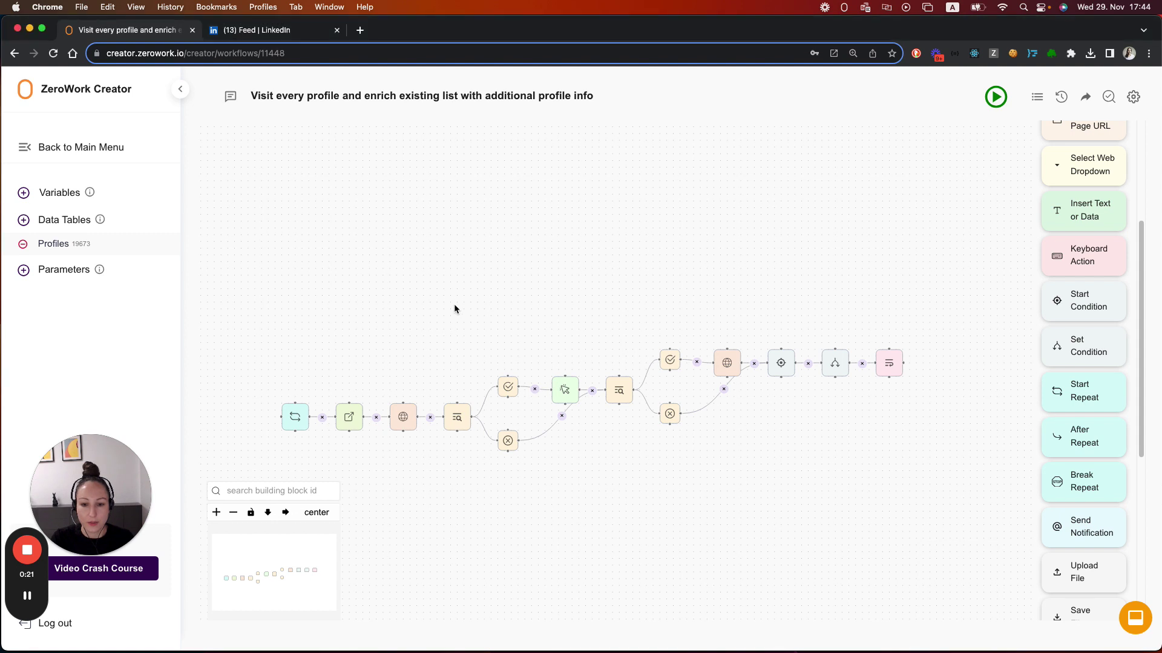
{"action": "scroll", "coordinate": [467, 318], "scroll_direction": "down", "scroll_amount": 2}
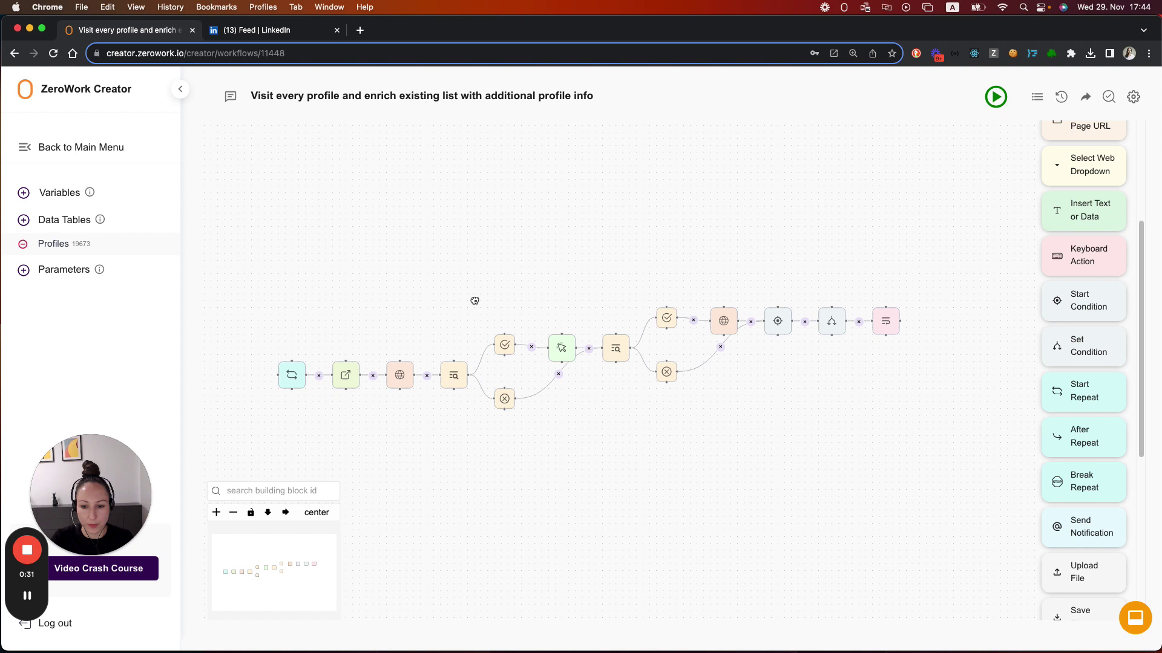
{"action": "scroll", "coordinate": [476, 304], "scroll_direction": "left", "scroll_amount": 3}
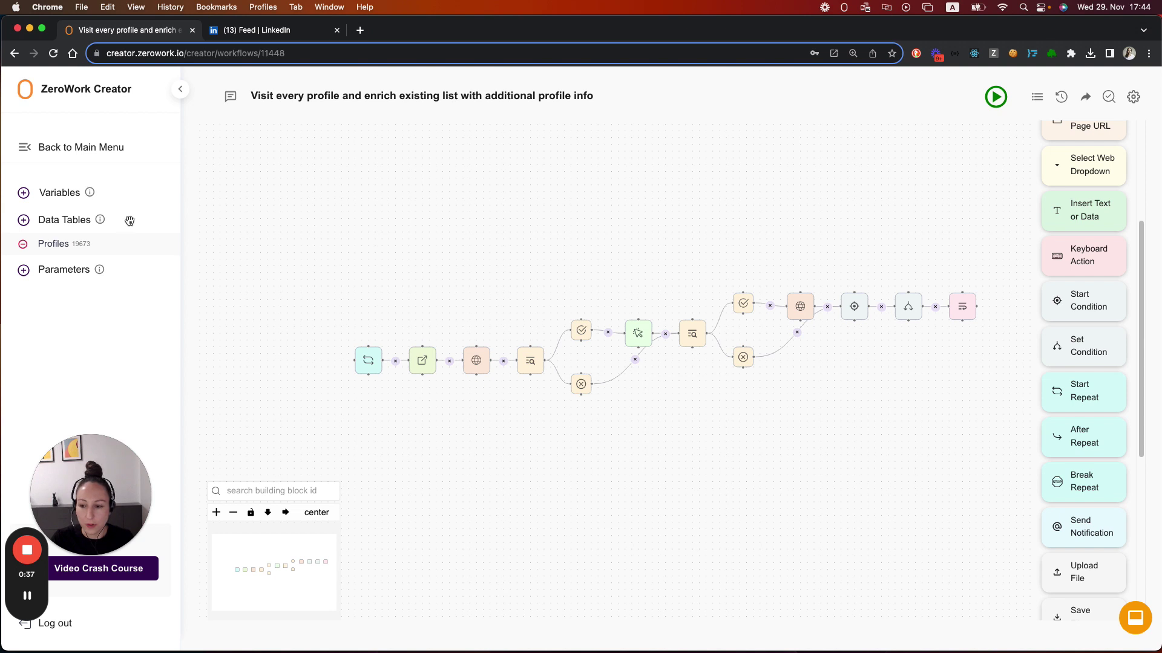
{"action": "left_click", "coordinate": [55, 244]}
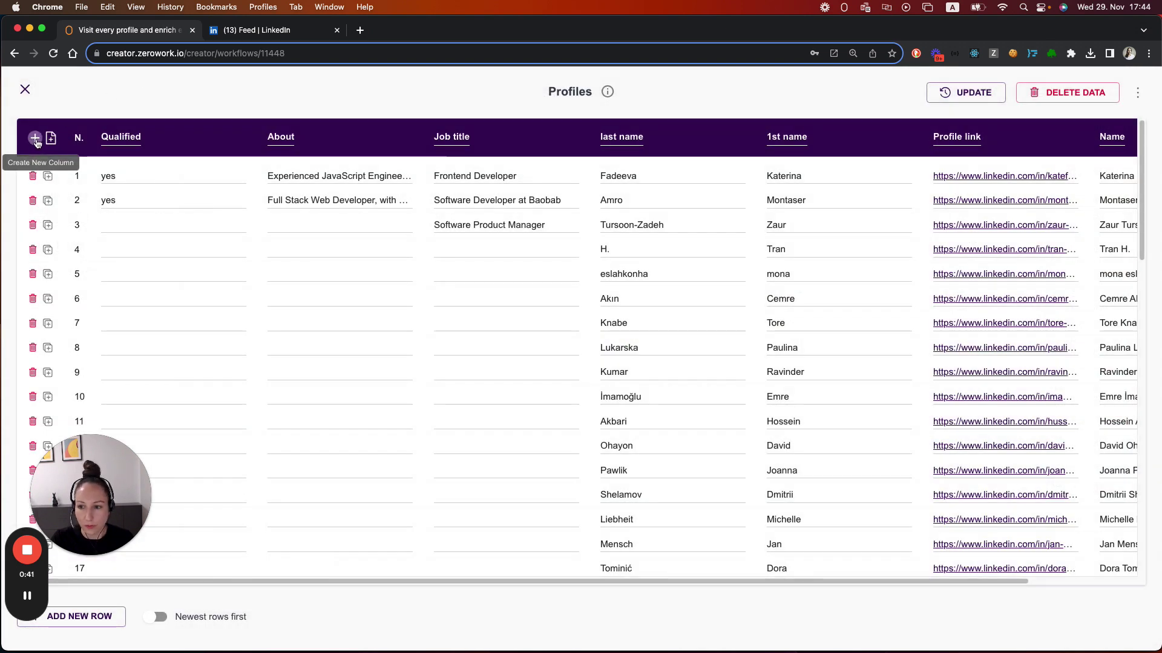
{"action": "left_click", "coordinate": [35, 138]}
{"action": "left_click", "coordinate": [132, 137]}
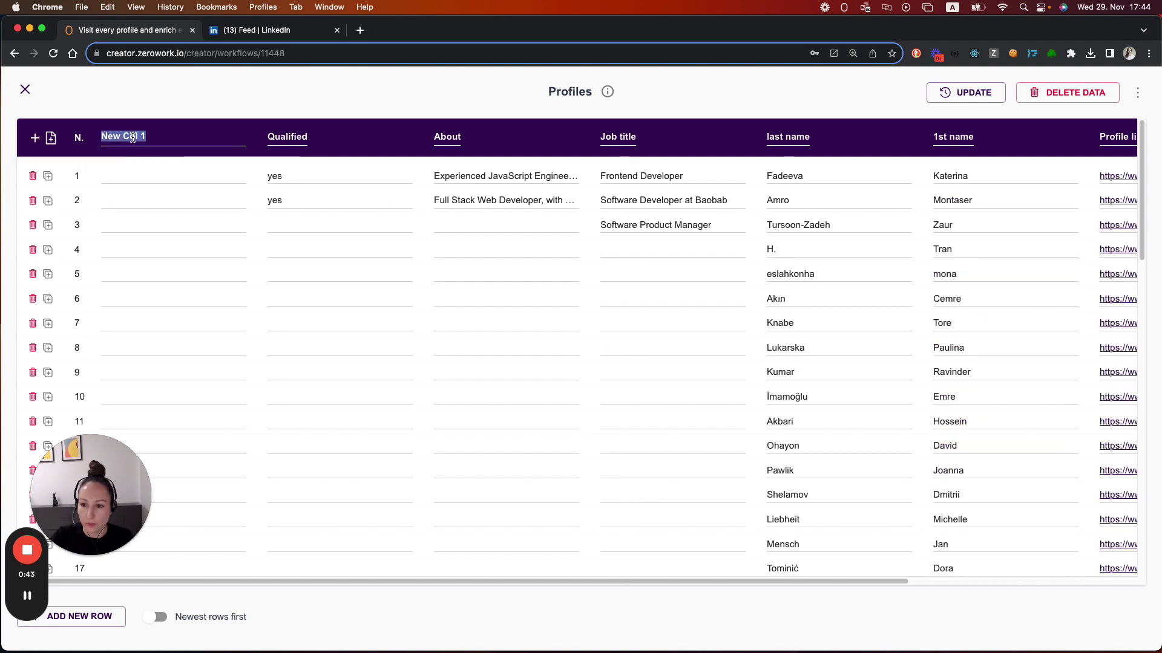
{"action": "type", "text": "Status"}
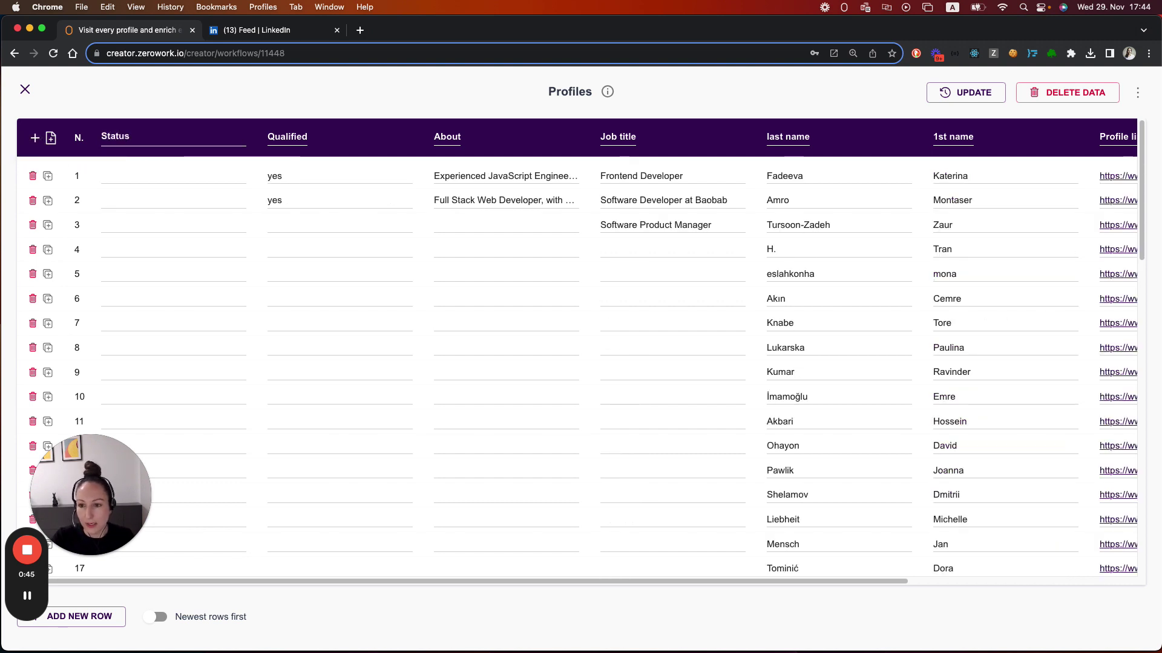
{"action": "left_click", "coordinate": [162, 93]}
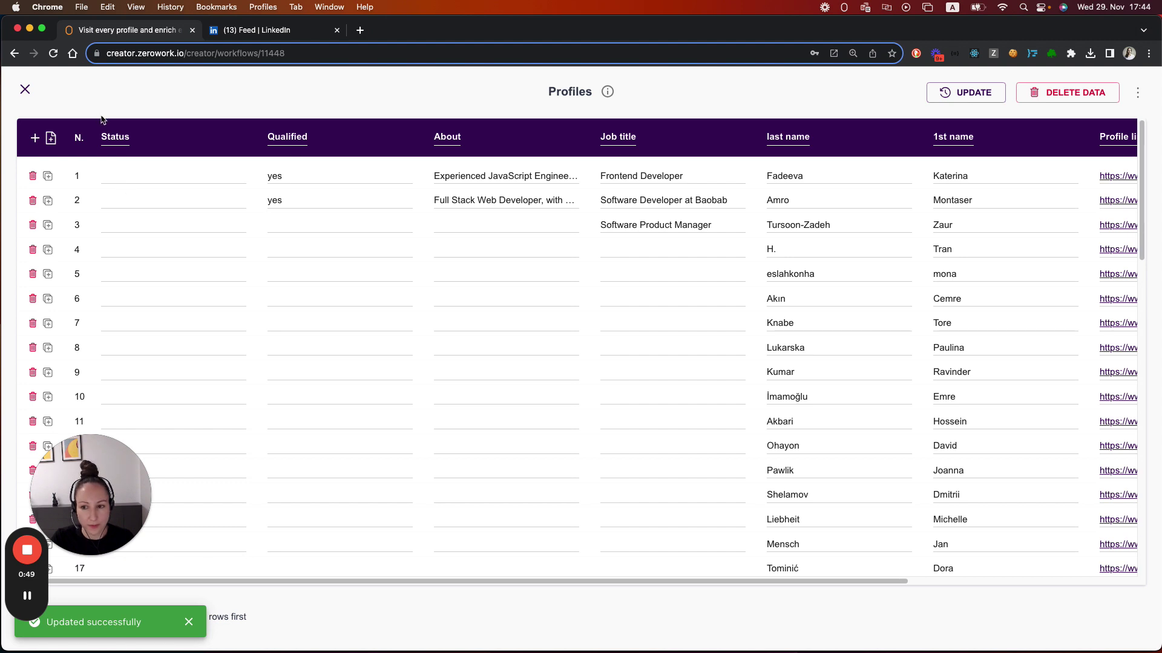
{"action": "left_click", "coordinate": [26, 91]}
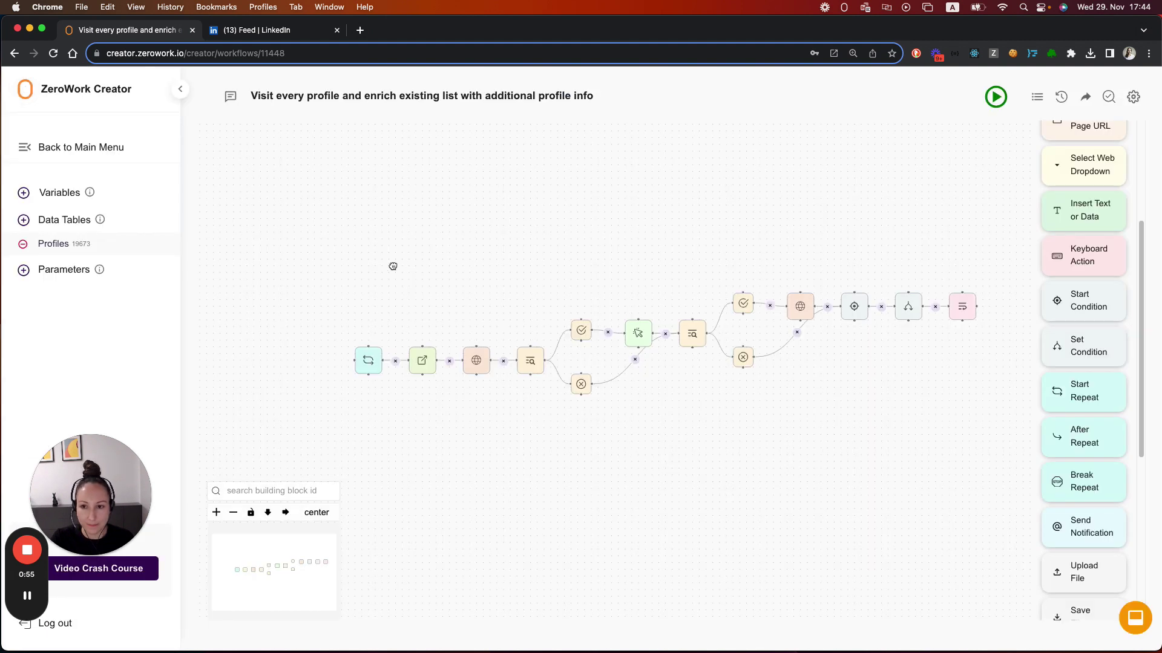
{"action": "scroll", "coordinate": [390, 264], "scroll_direction": "right", "scroll_amount": 2}
{"action": "scroll", "coordinate": [360, 319], "scroll_direction": "up", "scroll_amount": 2}
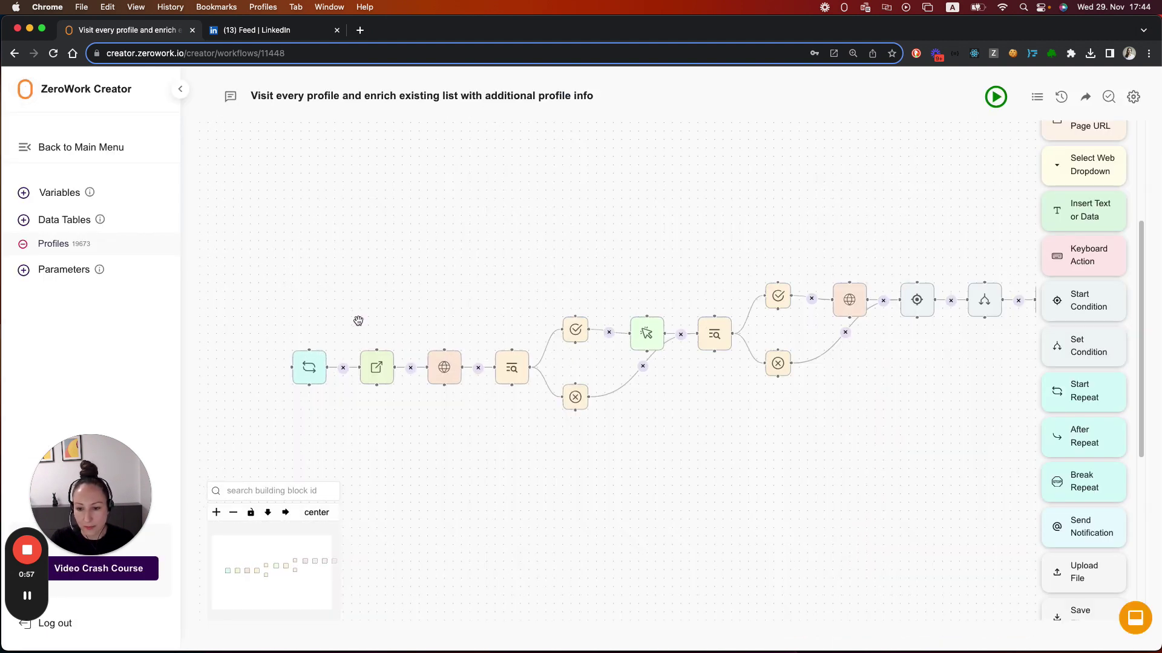
{"action": "scroll", "coordinate": [329, 322], "scroll_direction": "up", "scroll_amount": 1}
{"action": "scroll", "coordinate": [321, 272], "scroll_direction": "up", "scroll_amount": 1}
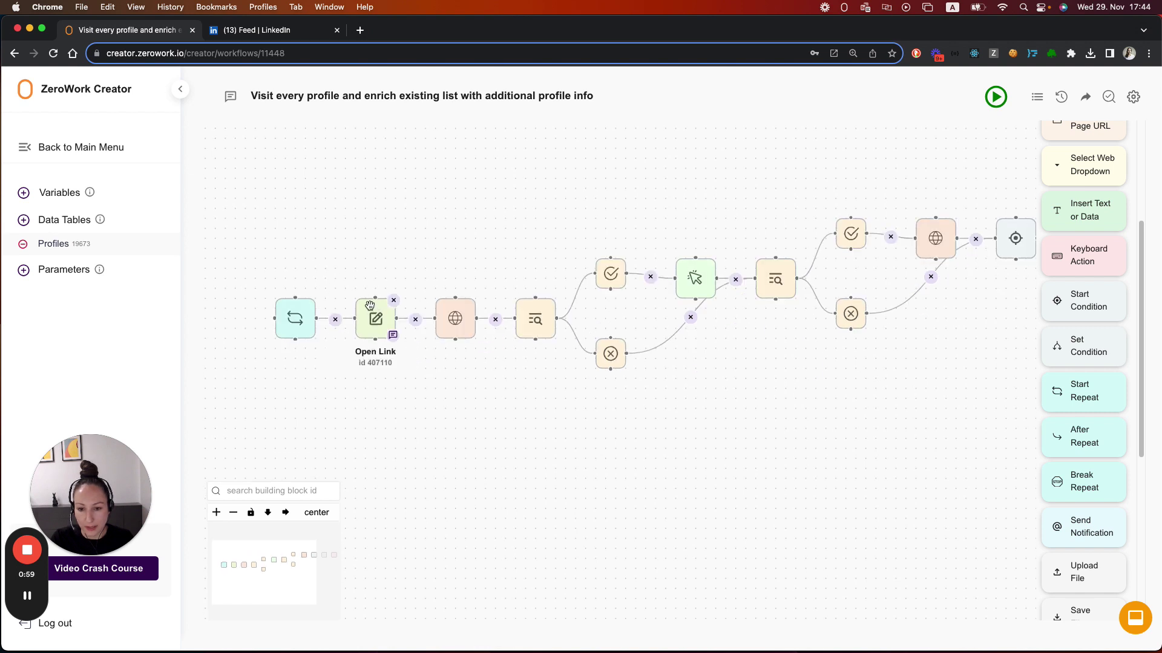
{"action": "mouse_move", "coordinate": [376, 368]}
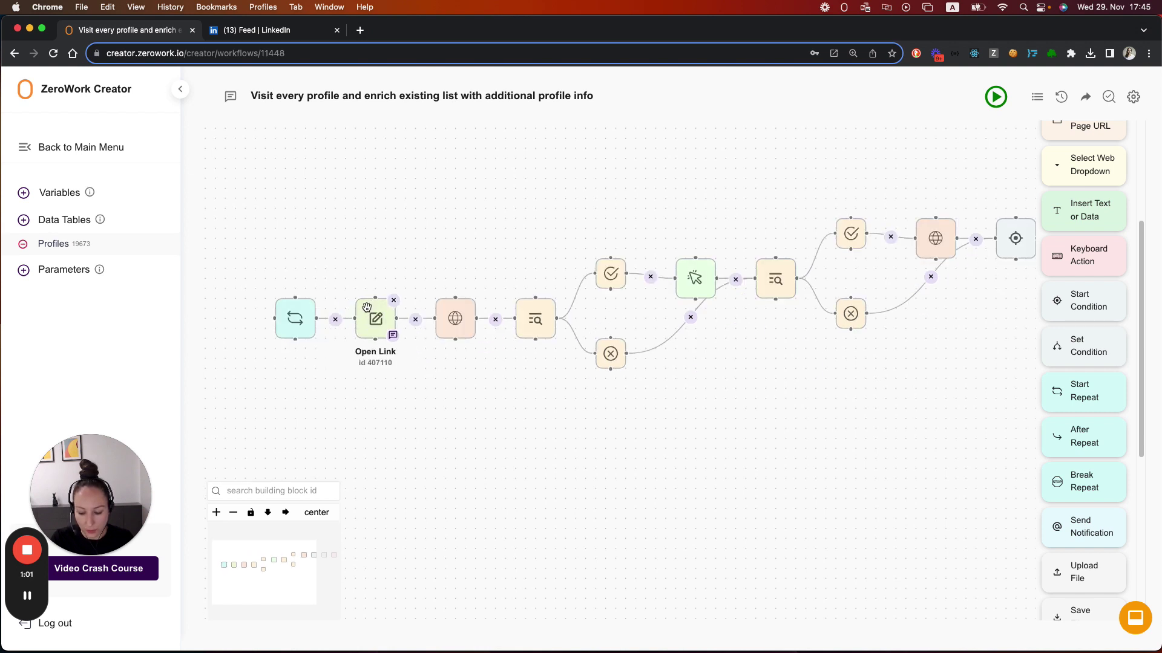
Step: Shift Start Repeat and Open Link left and drop an Update Data block after Open Link
{"action": "left_click_drag", "start_coordinate": [258, 277], "coordinate": [400, 365]}
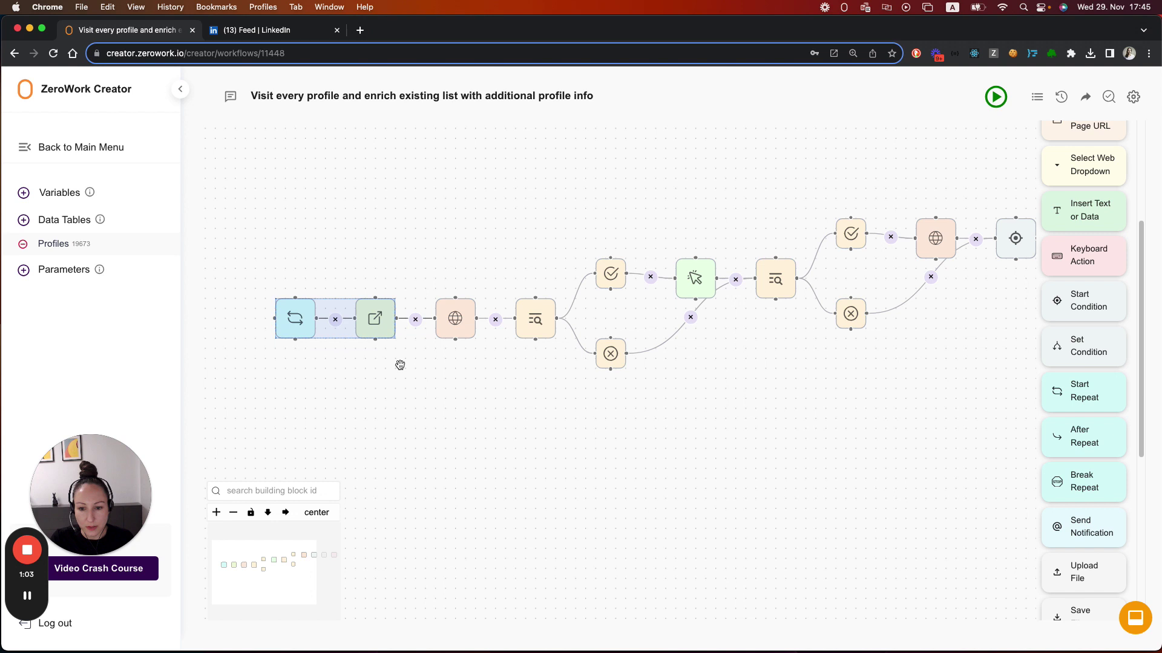
{"action": "left_click_drag", "start_coordinate": [299, 329], "coordinate": [209, 329]}
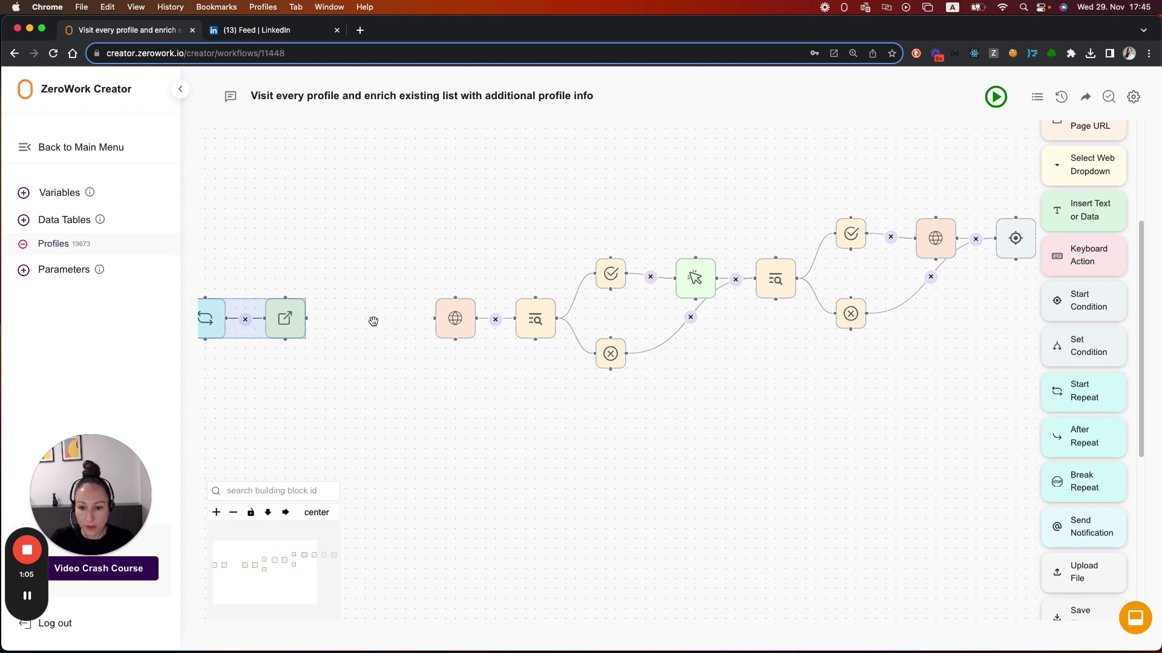
{"action": "scroll", "coordinate": [1071, 497], "scroll_direction": "down", "scroll_amount": 5}
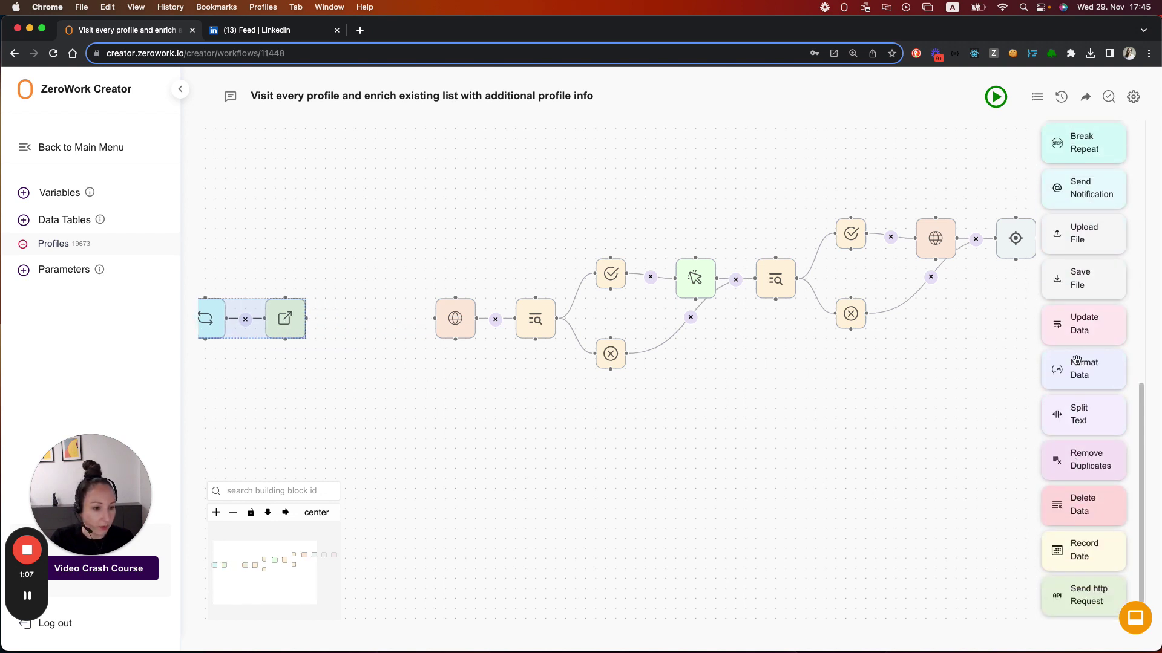
{"action": "left_click_drag", "start_coordinate": [1081, 324], "coordinate": [353, 315]}
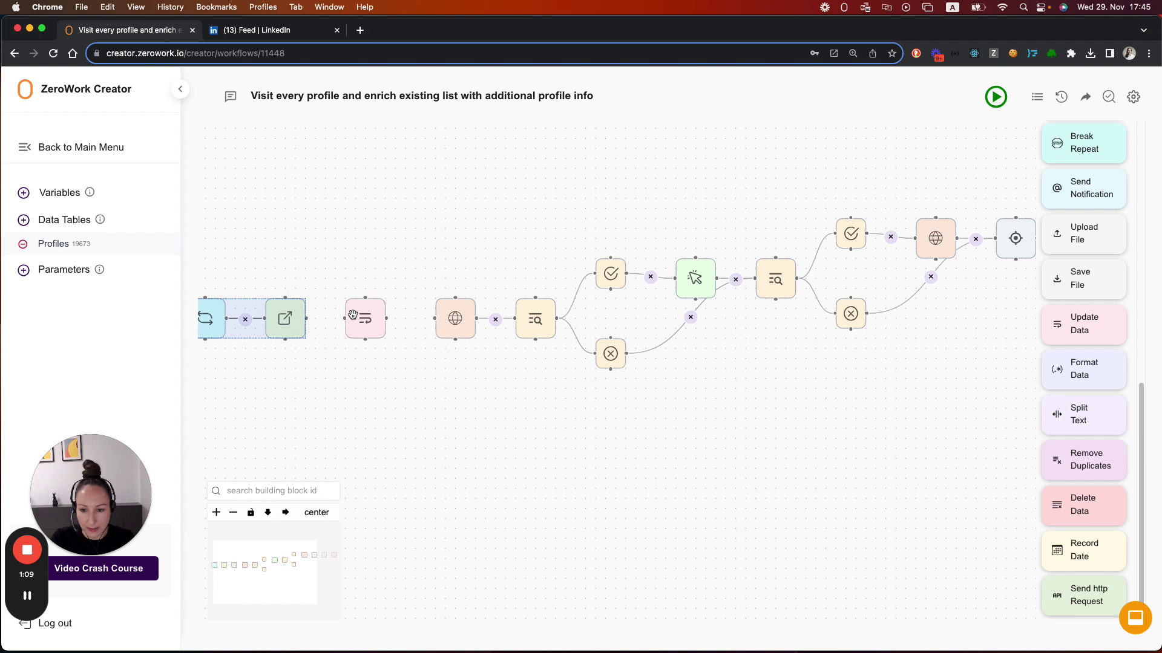
Step: Configure Update Data to set the Profiles table's Status column equal to 'visited' and save it
{"action": "left_click", "coordinate": [366, 320]}
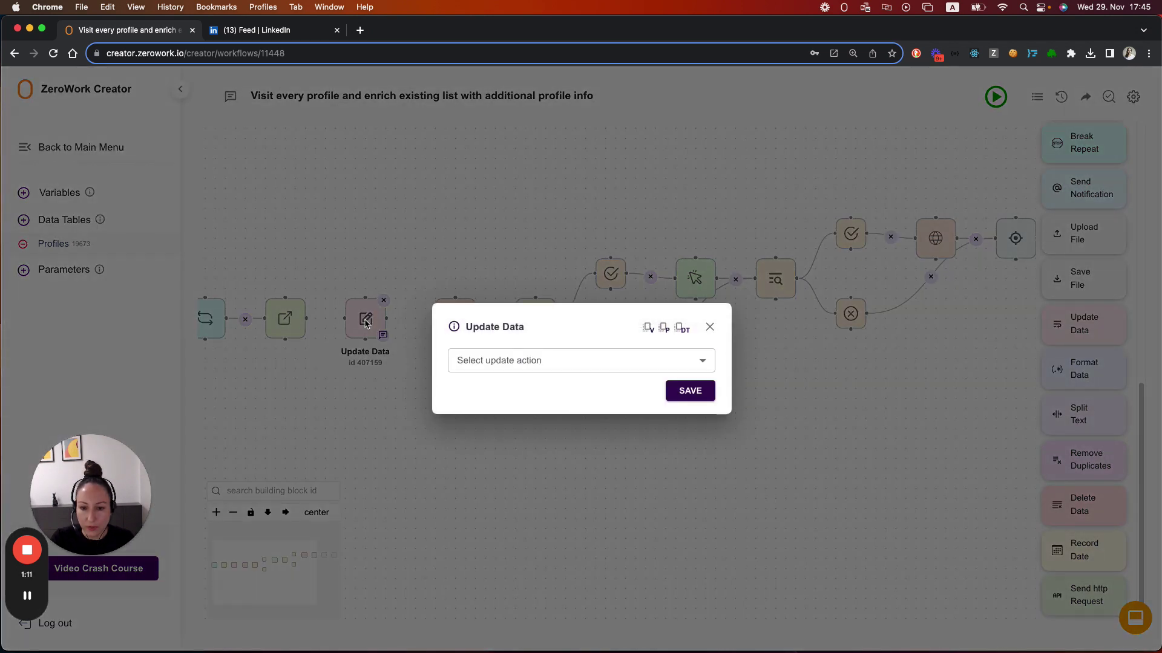
{"action": "left_click", "coordinate": [524, 368]}
{"action": "left_click", "coordinate": [508, 389]}
{"action": "left_click", "coordinate": [505, 425]}
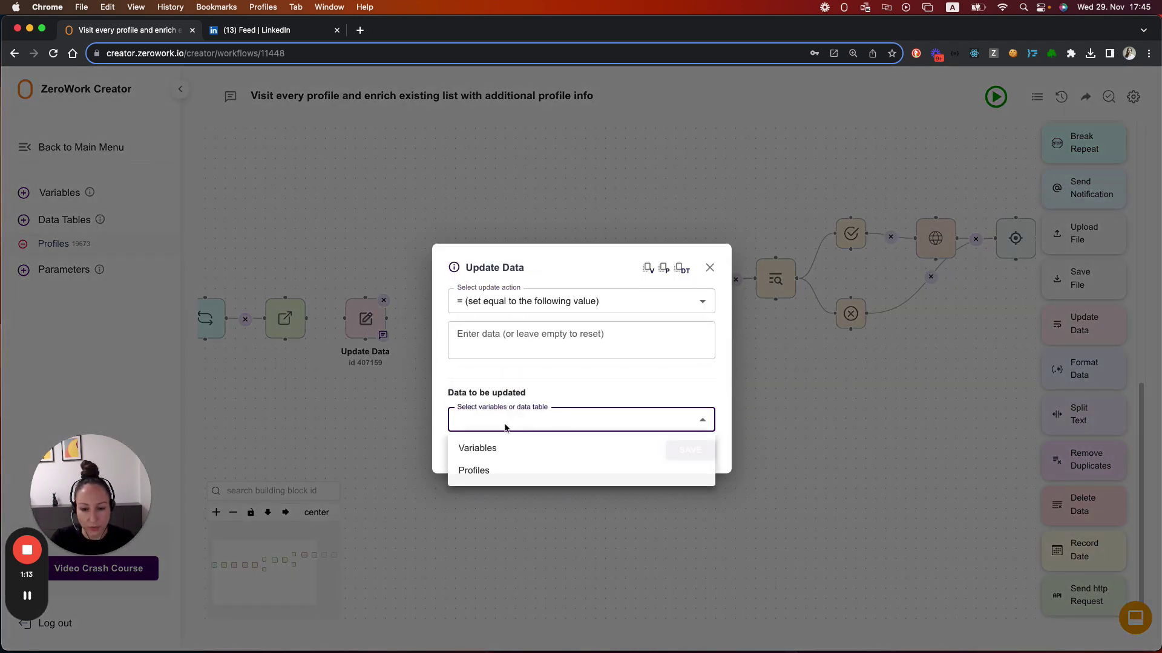
{"action": "left_click", "coordinate": [473, 471]}
{"action": "left_click", "coordinate": [490, 436]}
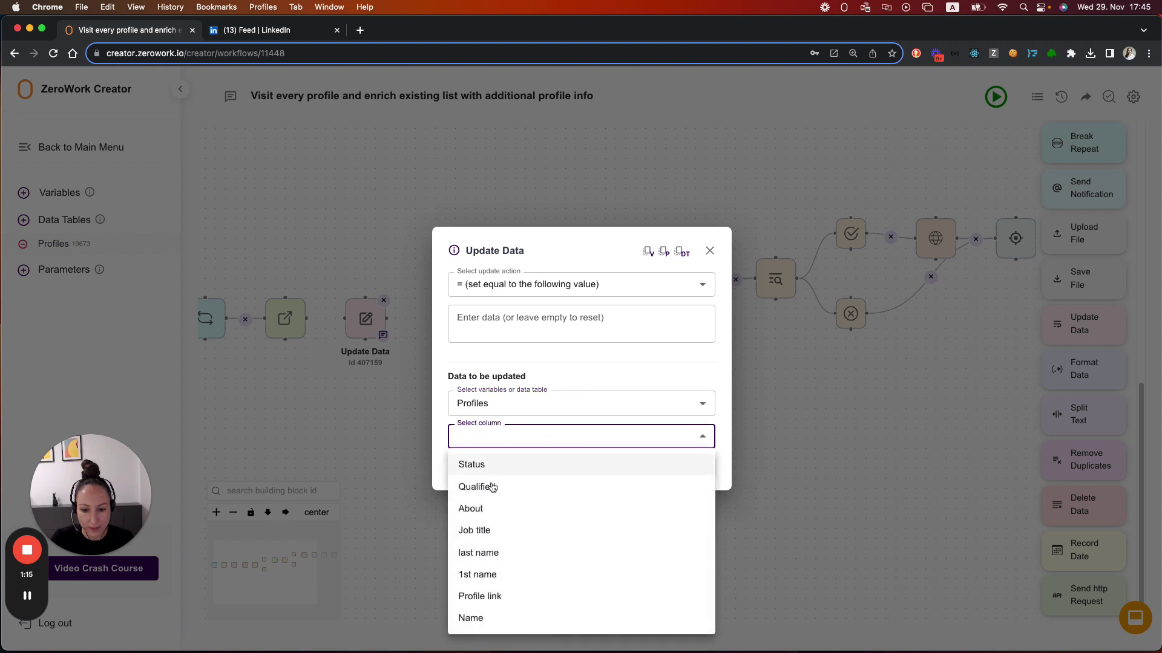
{"action": "left_click", "coordinate": [490, 464]}
{"action": "left_click", "coordinate": [493, 318]}
{"action": "type", "text": "visited"}
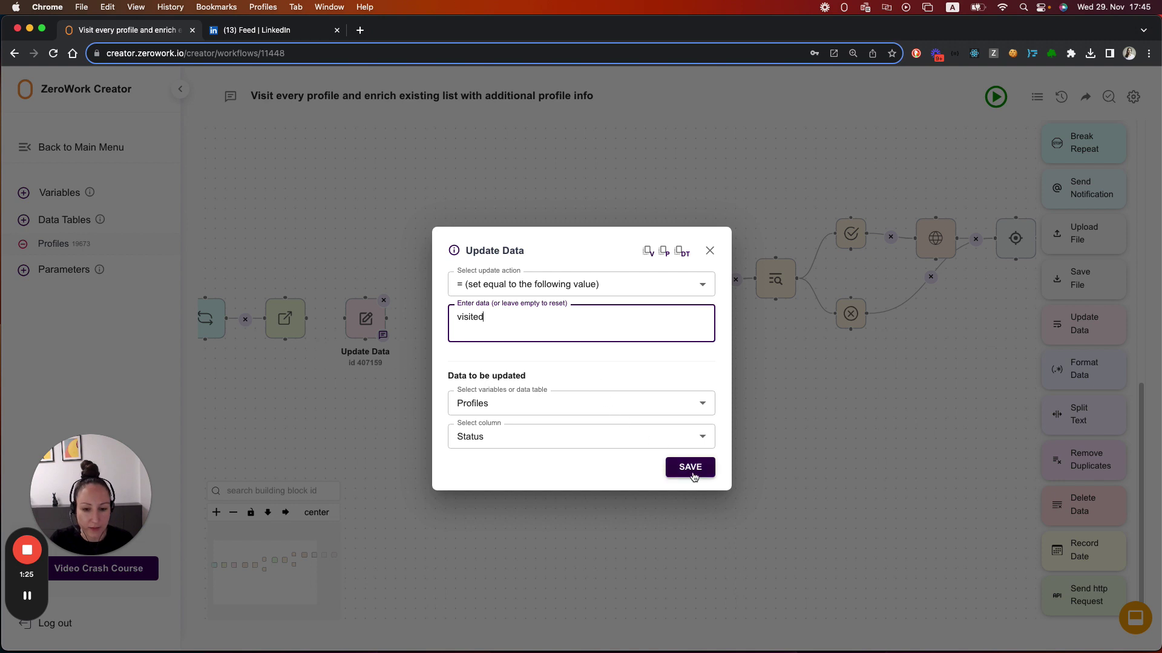
{"action": "double_click", "coordinate": [470, 313]}
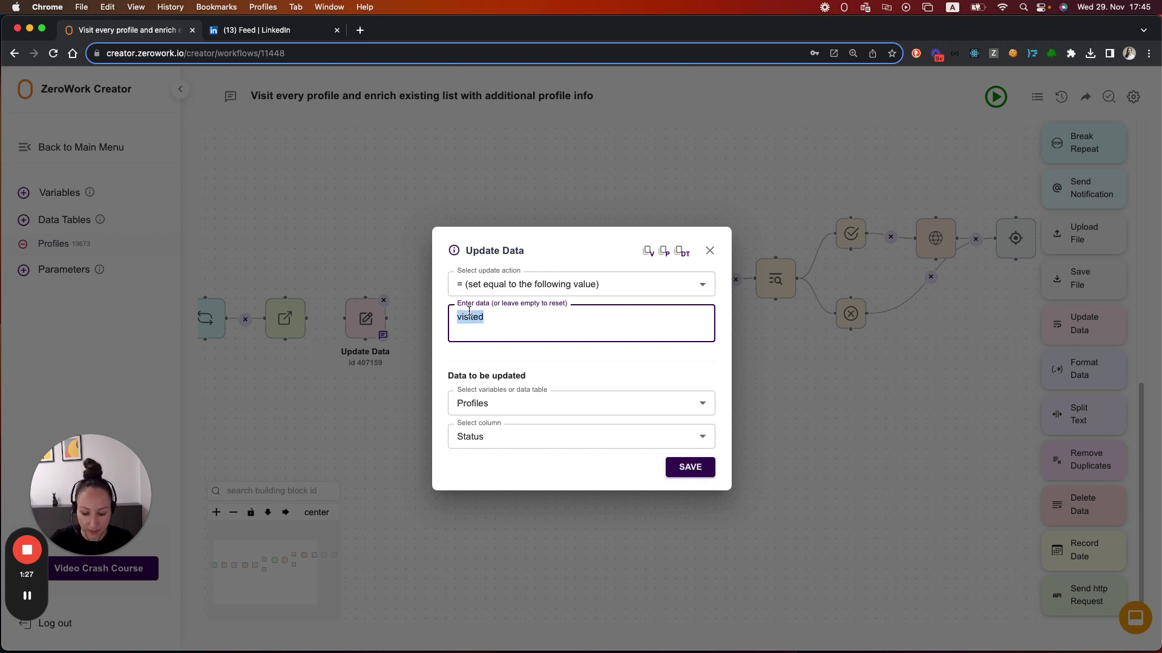
{"action": "left_click", "coordinate": [687, 466]}
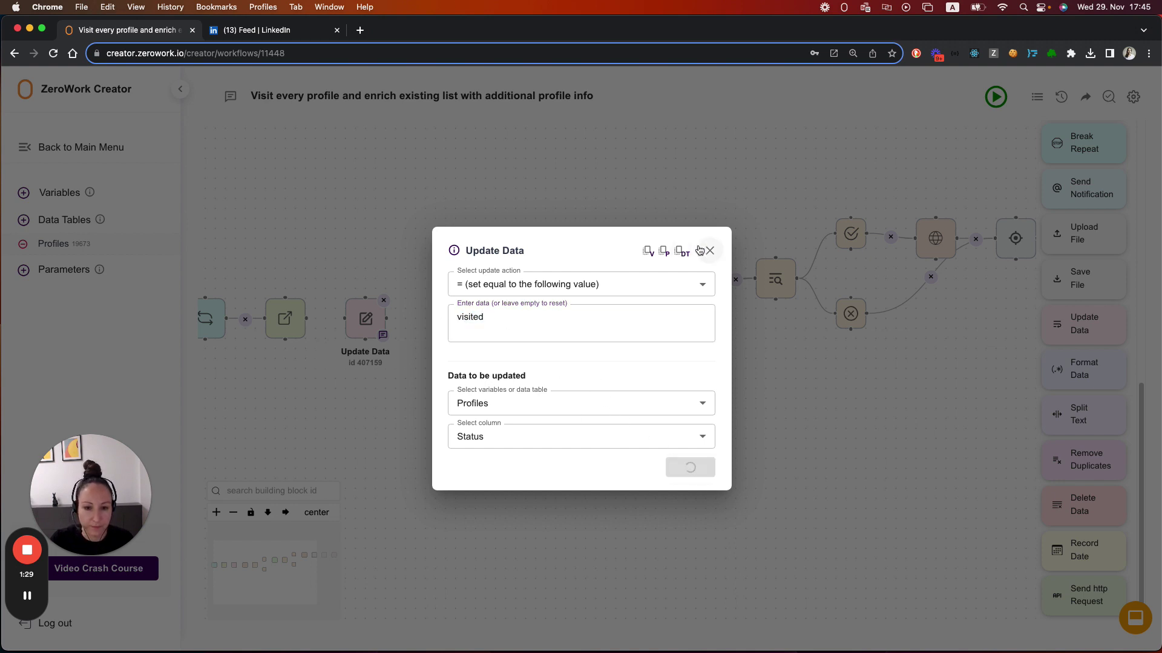
{"action": "left_click", "coordinate": [704, 251]}
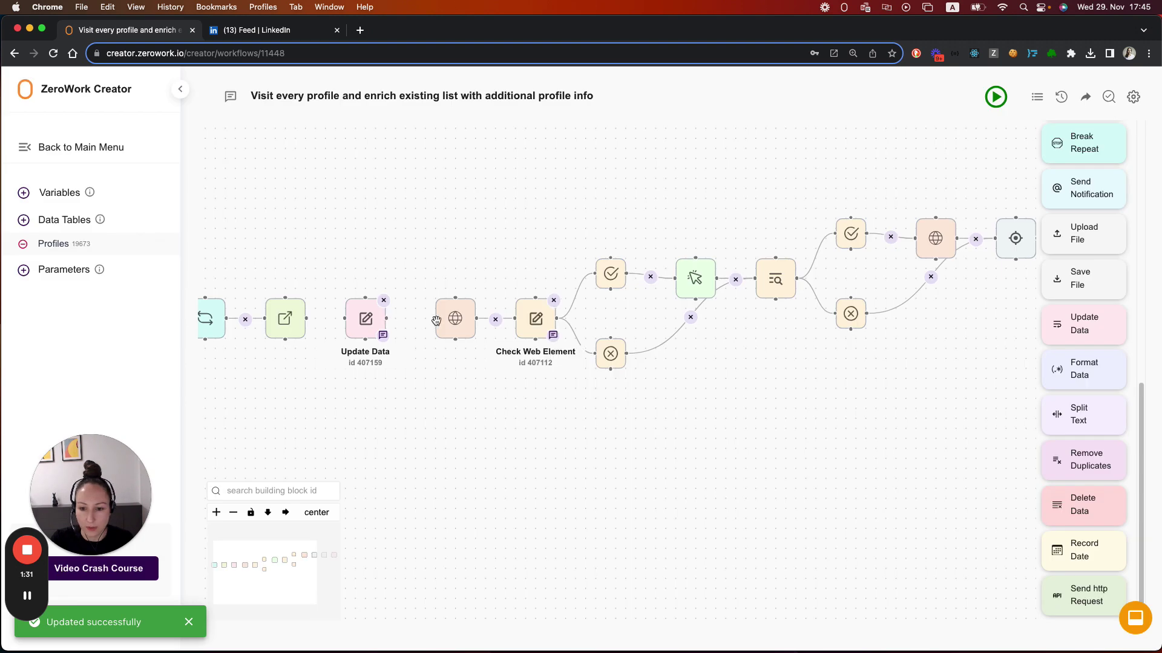
Step: Connect Open Link to Update Data, and Update Data to the globe step
{"action": "left_click_drag", "start_coordinate": [437, 321], "coordinate": [386, 319]}
{"action": "left_click_drag", "start_coordinate": [307, 319], "coordinate": [344, 320]}
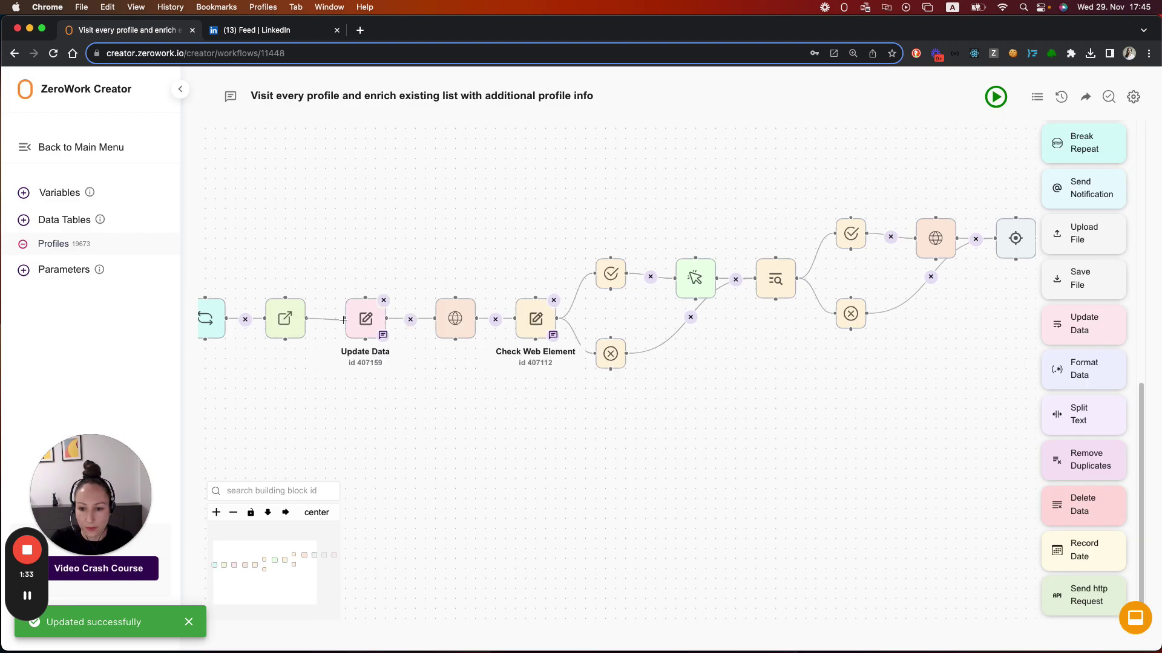
{"action": "left_click_drag", "start_coordinate": [361, 373], "coordinate": [524, 362]}
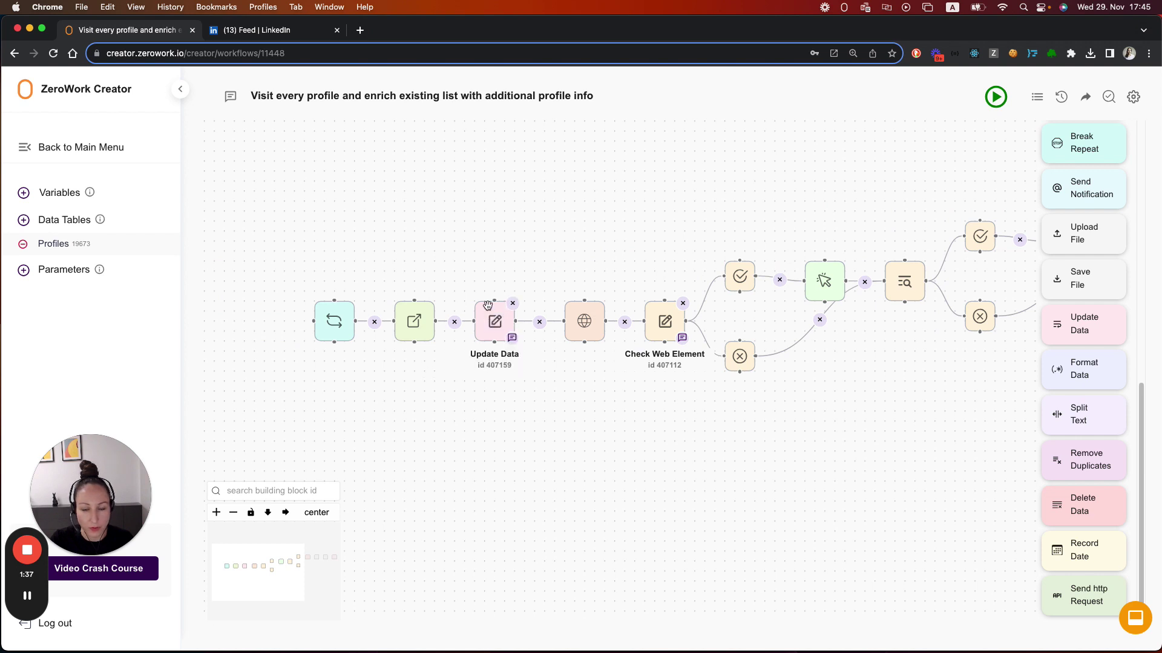
Step: Move Start Repeat further left and delete its link to Open Link
{"action": "left_click_drag", "start_coordinate": [325, 305], "coordinate": [221, 304]}
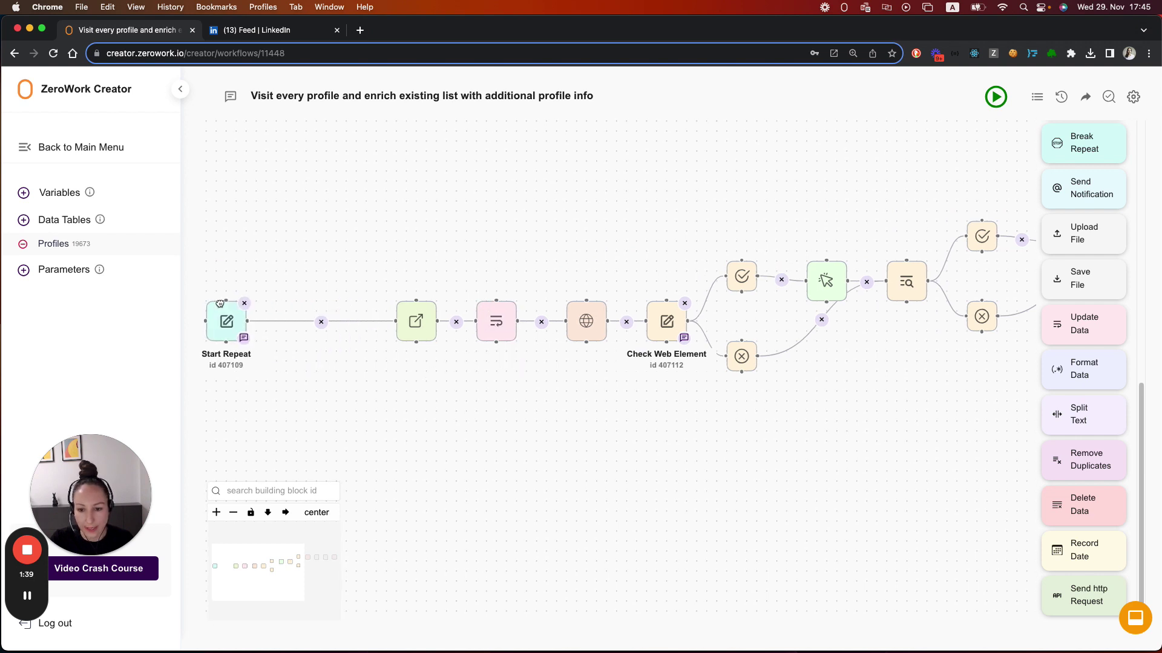
{"action": "left_click_drag", "start_coordinate": [326, 360], "coordinate": [387, 365]}
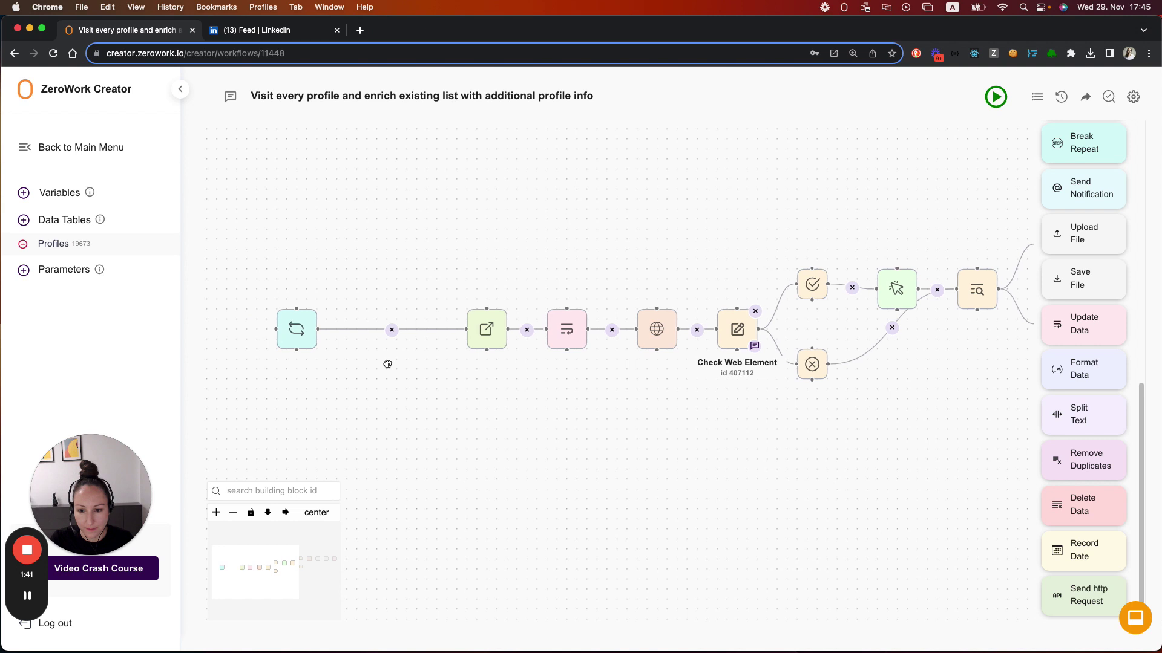
{"action": "left_click", "coordinate": [389, 329]}
{"action": "scroll", "coordinate": [1093, 455], "scroll_direction": "up", "scroll_amount": 5}
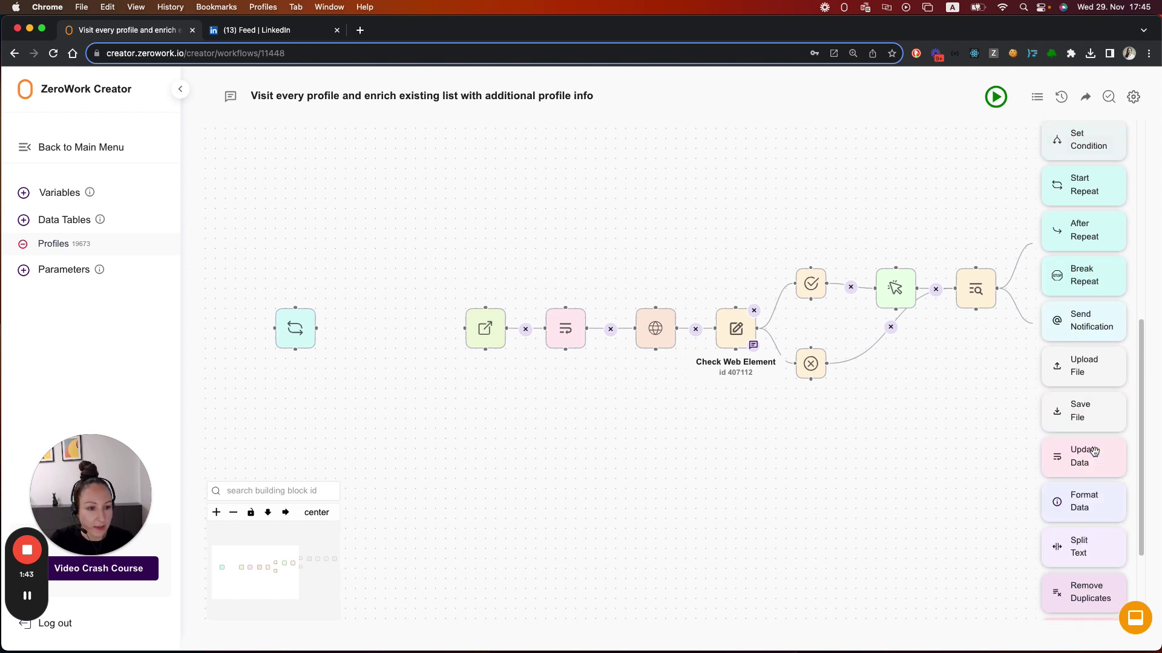
Step: Add a Start Condition that reads the Profiles table's Status column, and save it
{"action": "left_click_drag", "start_coordinate": [1080, 232], "coordinate": [330, 313]}
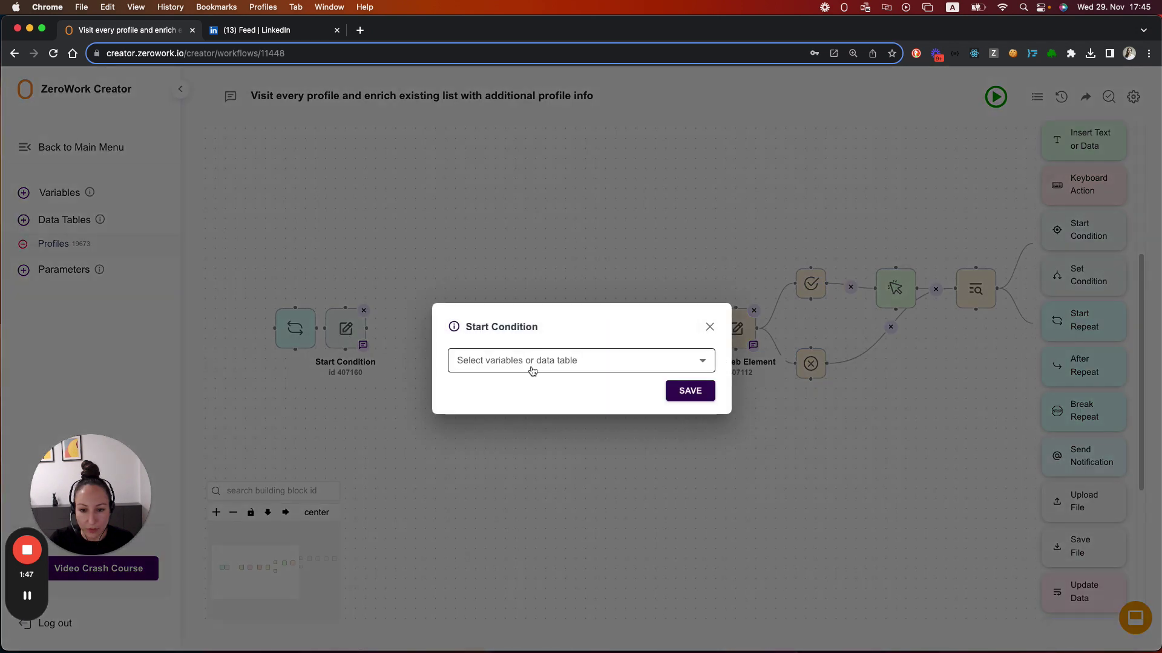
{"action": "left_click", "coordinate": [531, 363]}
{"action": "left_click", "coordinate": [508, 414]}
{"action": "left_click", "coordinate": [493, 380]}
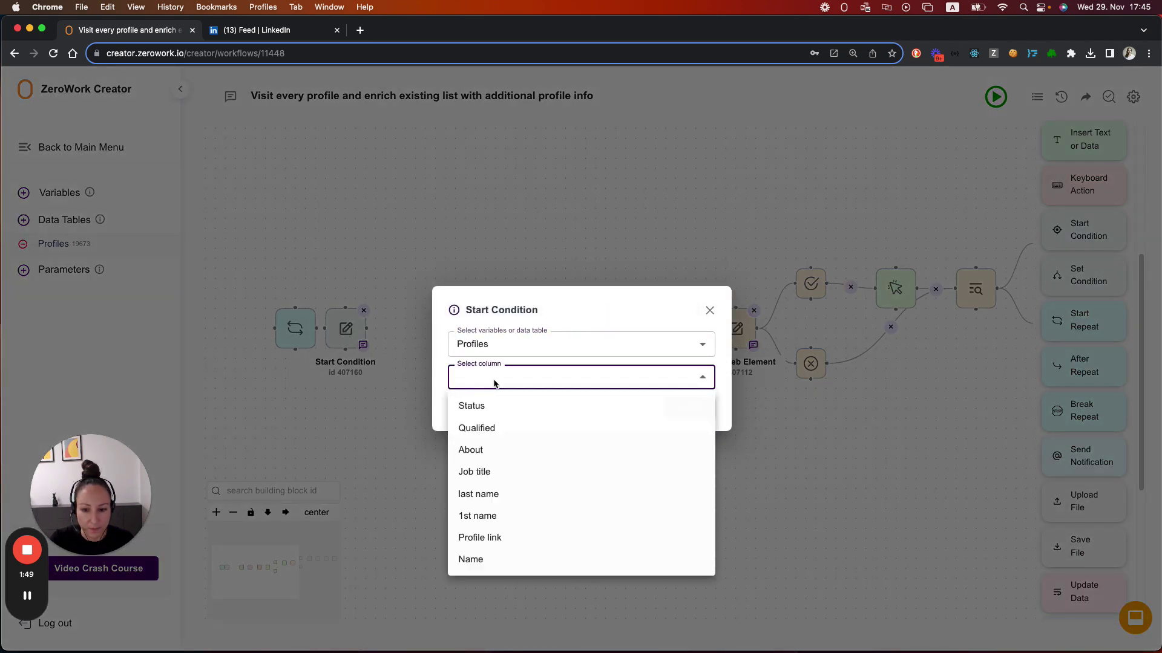
{"action": "left_click", "coordinate": [505, 413]}
{"action": "left_click", "coordinate": [688, 409]}
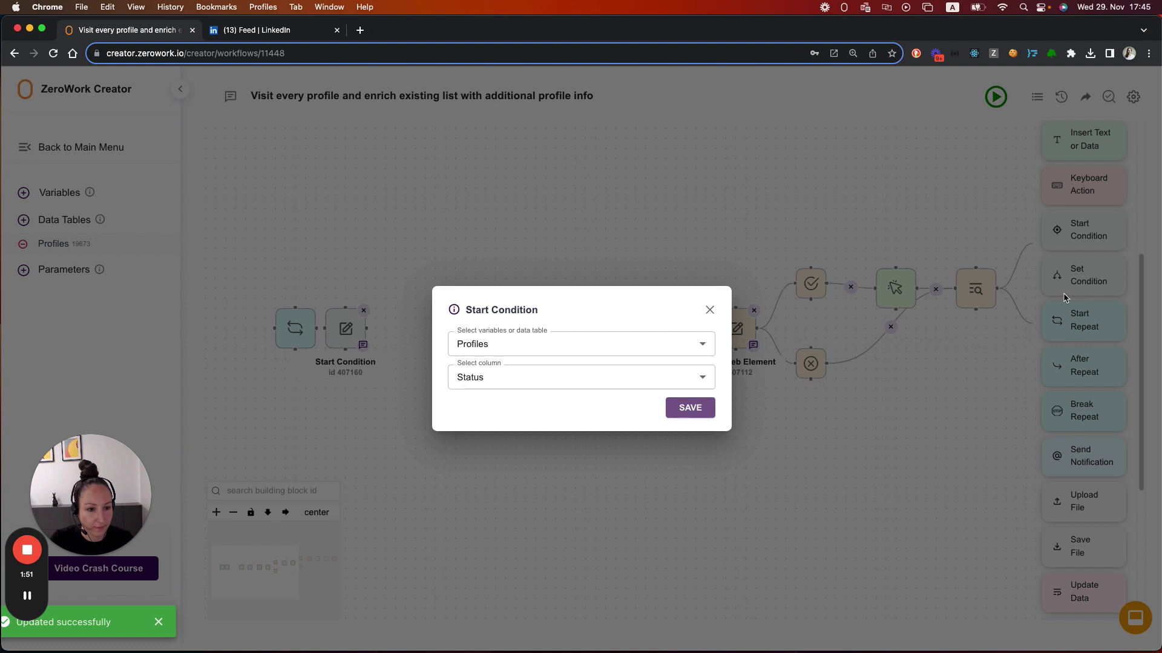
Step: Add a Set Condition checking Status is not equal (≠) to 'visited', then save it
{"action": "left_click", "coordinate": [709, 309]}
{"action": "left_click_drag", "start_coordinate": [1098, 275], "coordinate": [397, 314]}
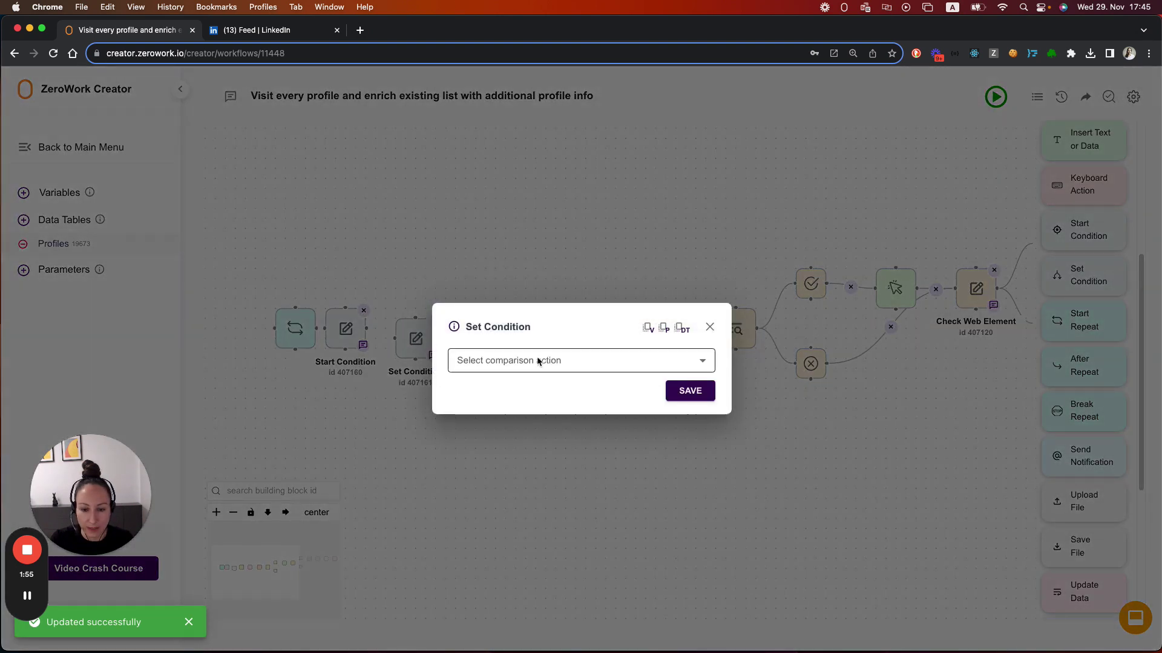
{"action": "left_click", "coordinate": [541, 360]}
{"action": "left_click", "coordinate": [464, 412]}
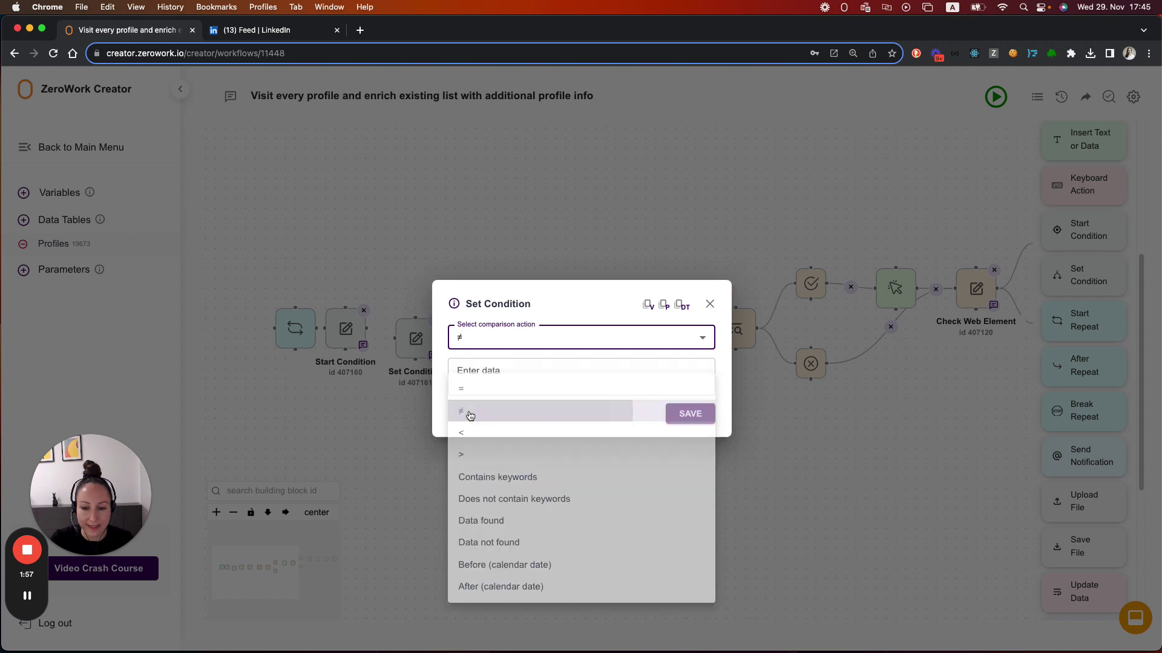
{"action": "left_click", "coordinate": [475, 371]}
{"action": "type", "text": "visited"}
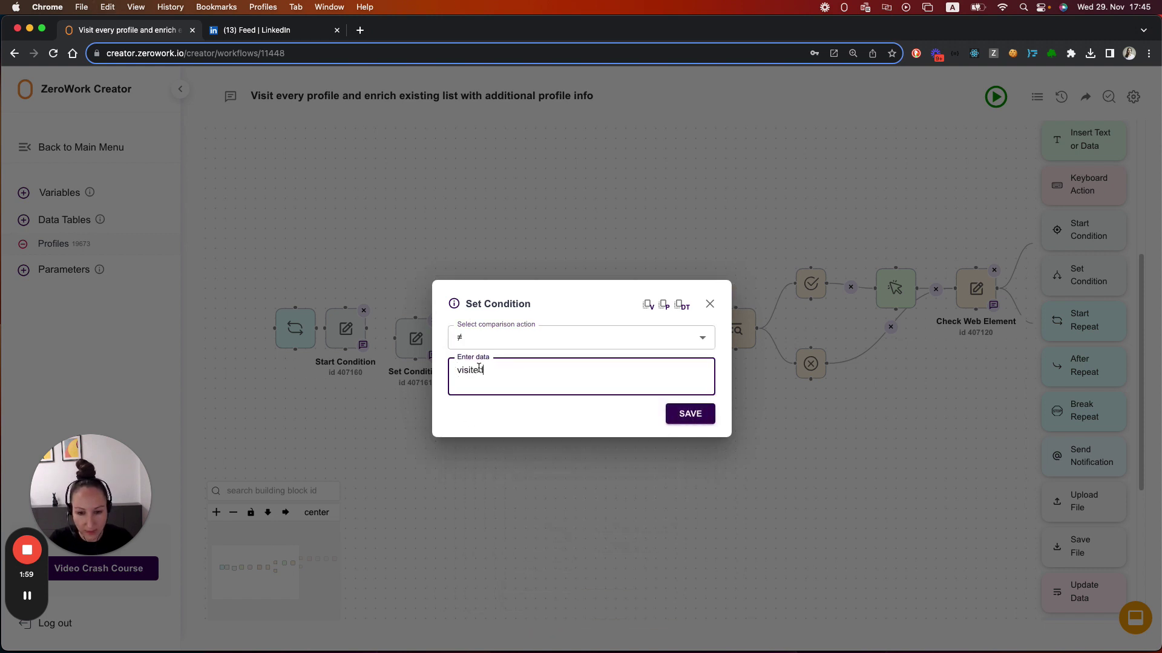
{"action": "left_click", "coordinate": [690, 414]}
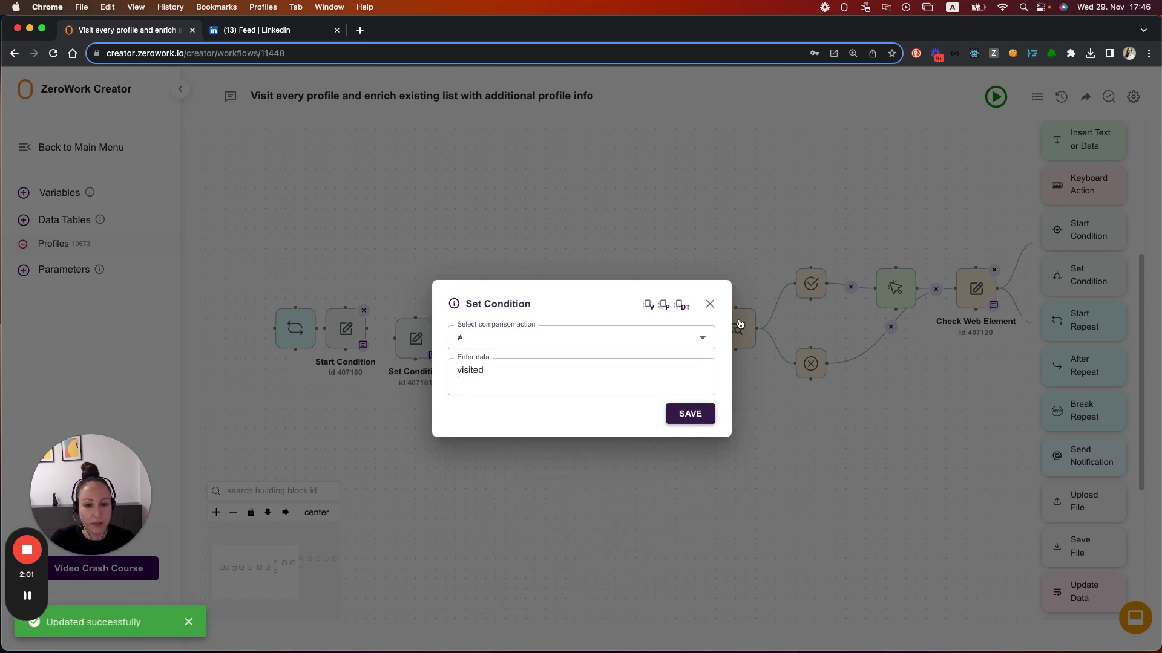
{"action": "left_click", "coordinate": [710, 306]}
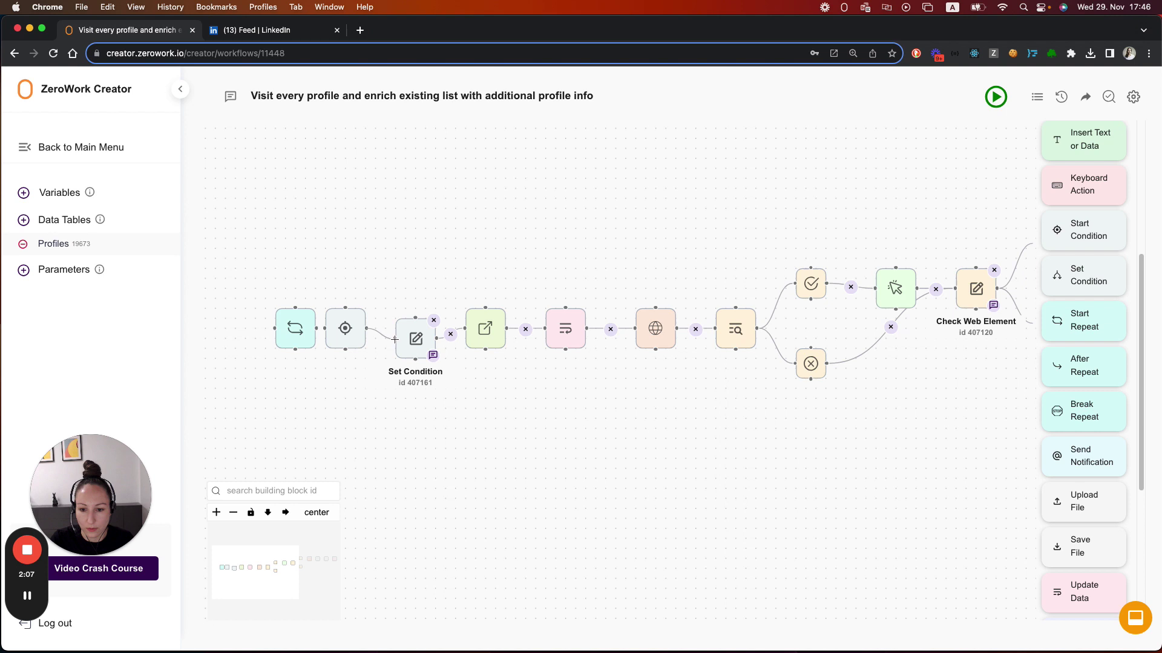
Step: Deactivate the workflow blocks from the globe step onward, then pan back to the start
{"action": "left_click", "coordinate": [285, 514]}
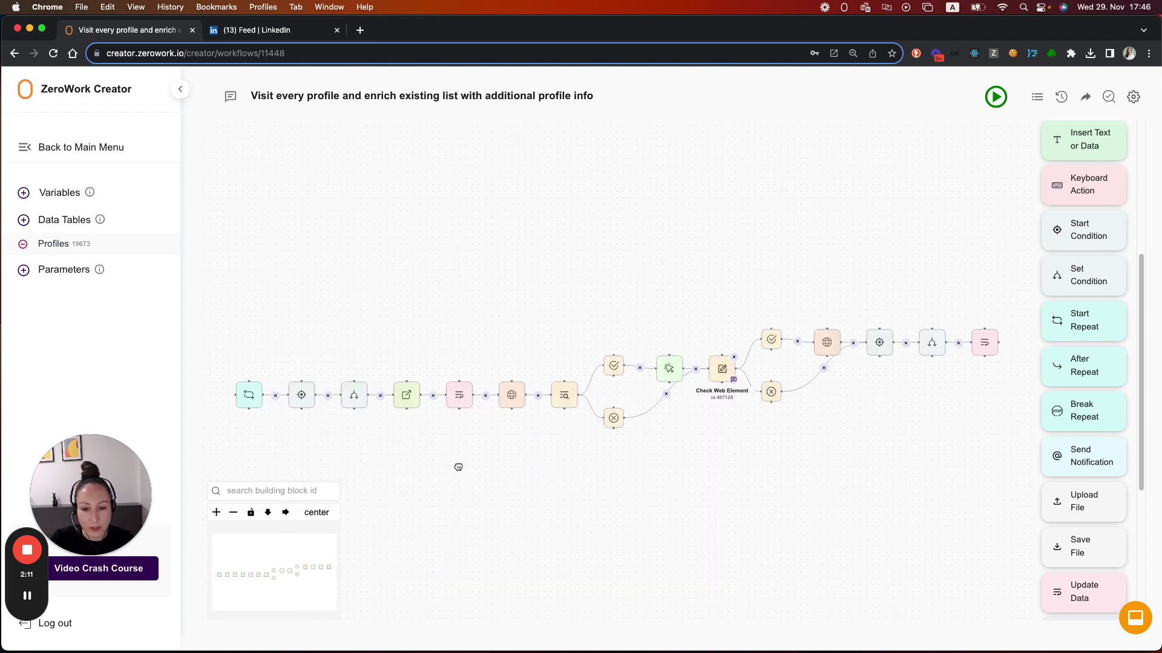
{"action": "scroll", "coordinate": [459, 468], "scroll_direction": "right", "scroll_amount": 5}
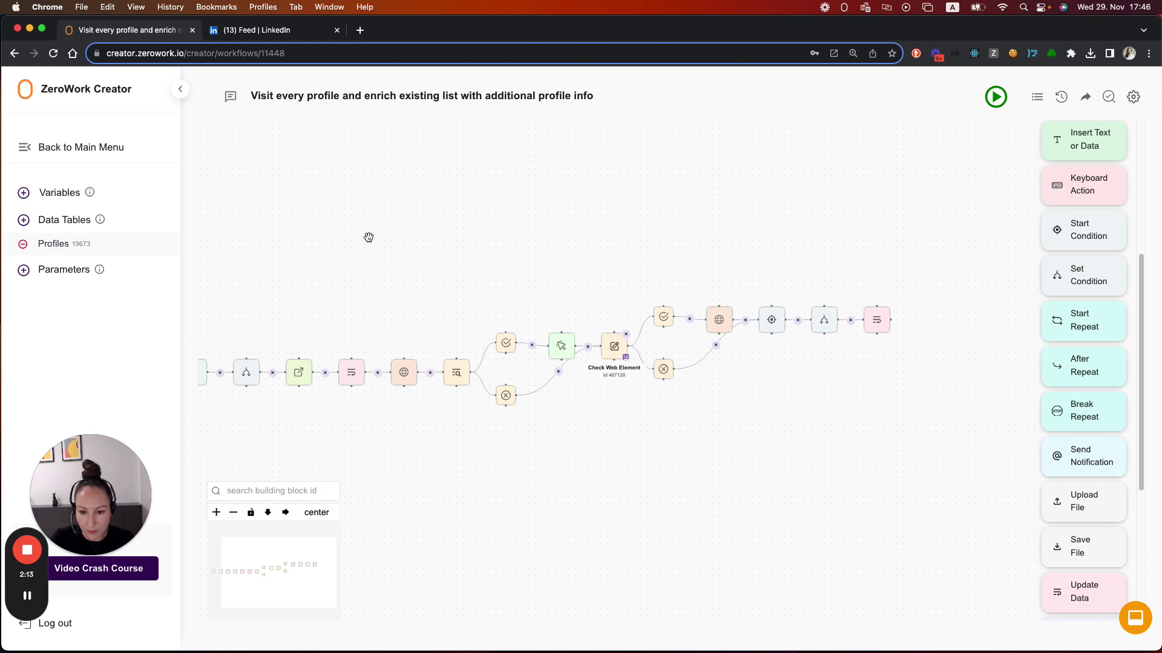
{"action": "left_click_drag", "start_coordinate": [368, 236], "coordinate": [912, 434]}
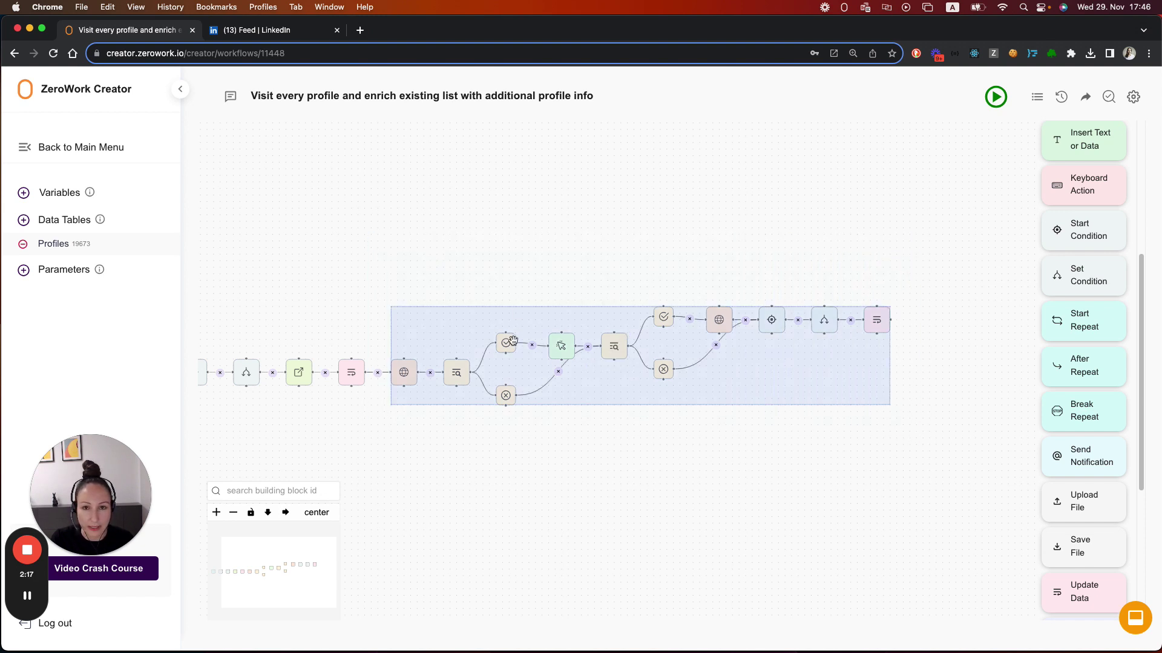
{"action": "right_click", "coordinate": [890, 310]}
{"action": "left_click", "coordinate": [944, 324]}
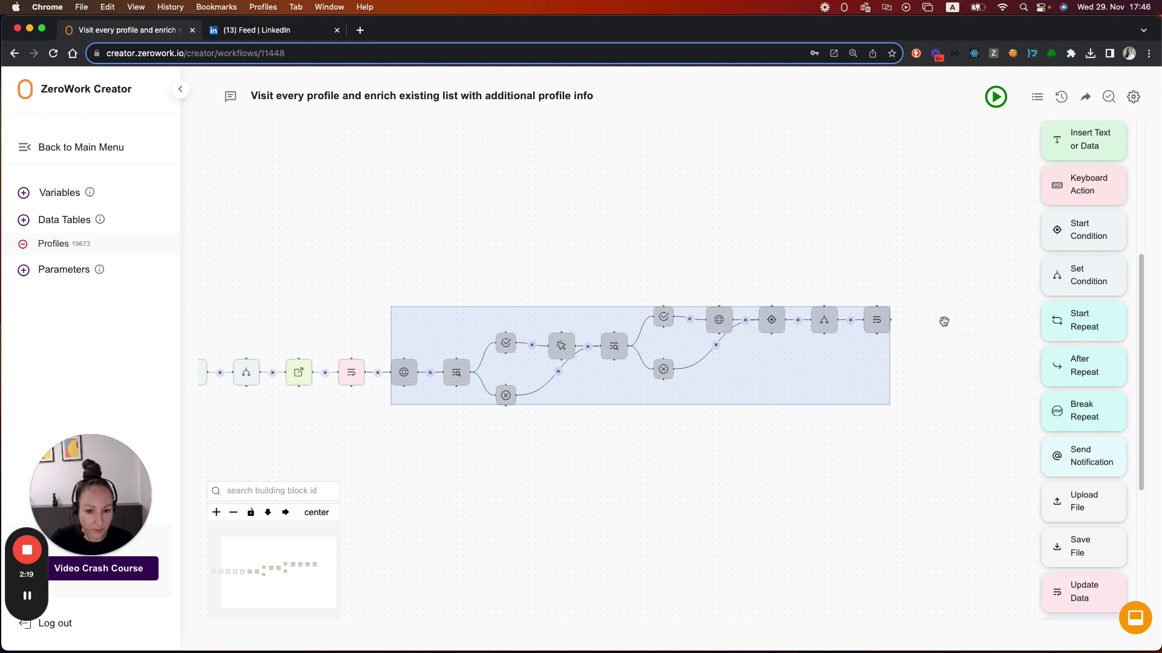
{"action": "left_click_drag", "start_coordinate": [366, 449], "coordinate": [676, 470]}
{"action": "scroll", "coordinate": [545, 414], "scroll_direction": "up", "scroll_amount": 3}
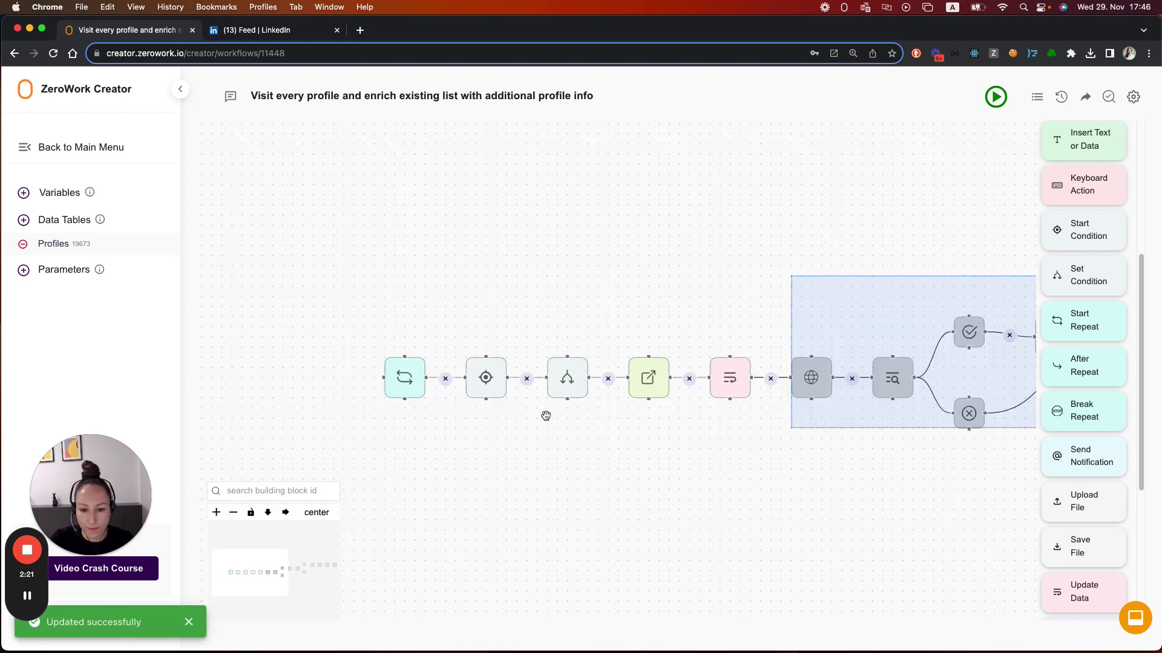
Step: Change the Start Repeat repetition limit from 3 to 2 and save it
{"action": "left_click", "coordinate": [405, 380]}
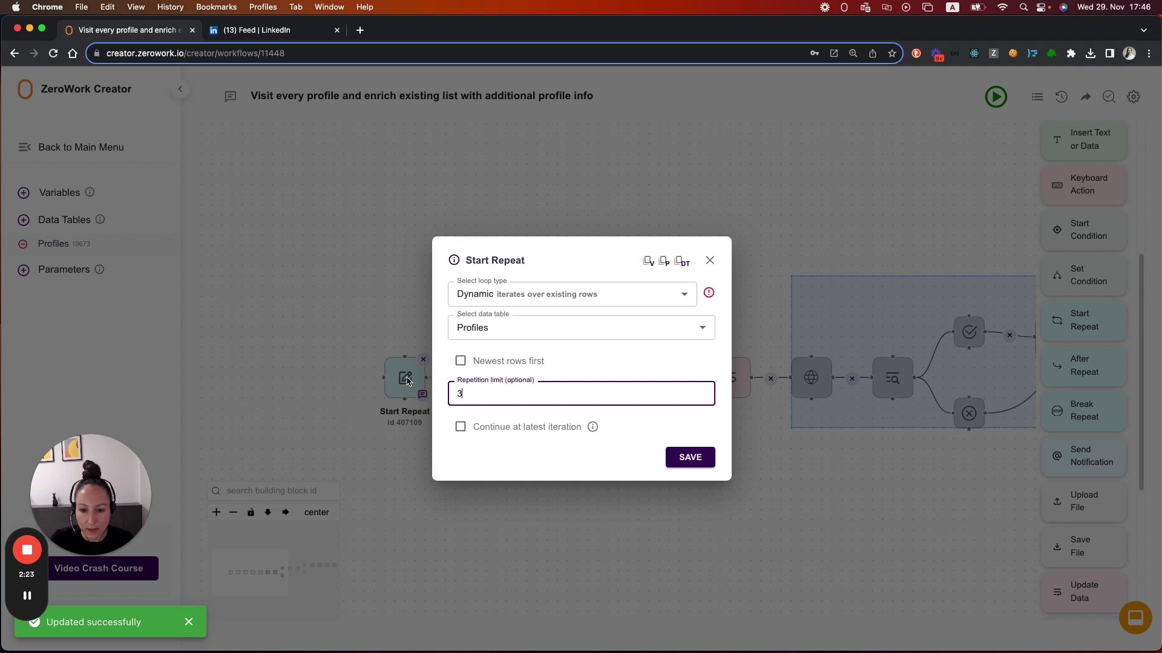
{"action": "double_click", "coordinate": [457, 395]}
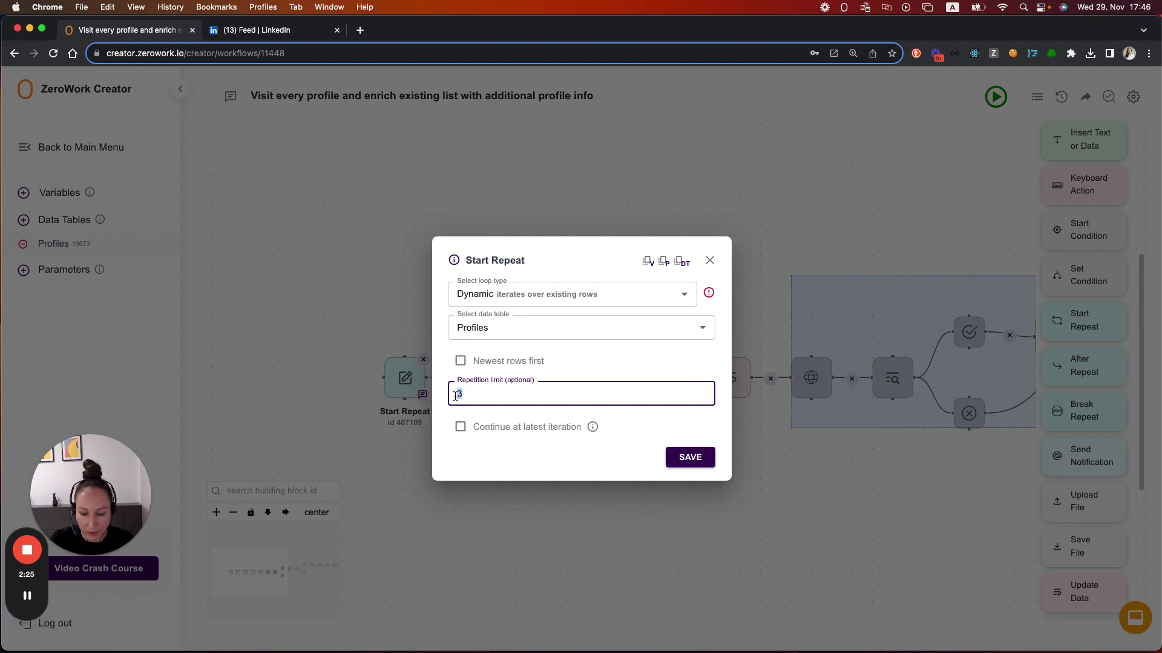
{"action": "type", "text": "2"}
{"action": "left_click", "coordinate": [699, 458]}
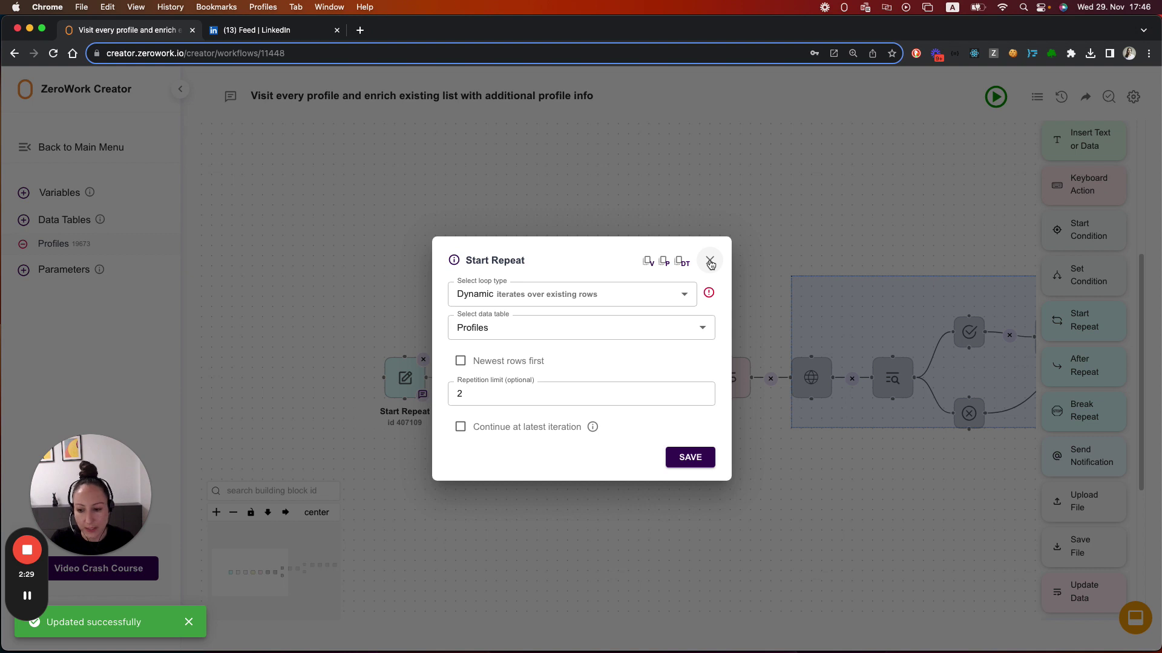
{"action": "left_click", "coordinate": [711, 263]}
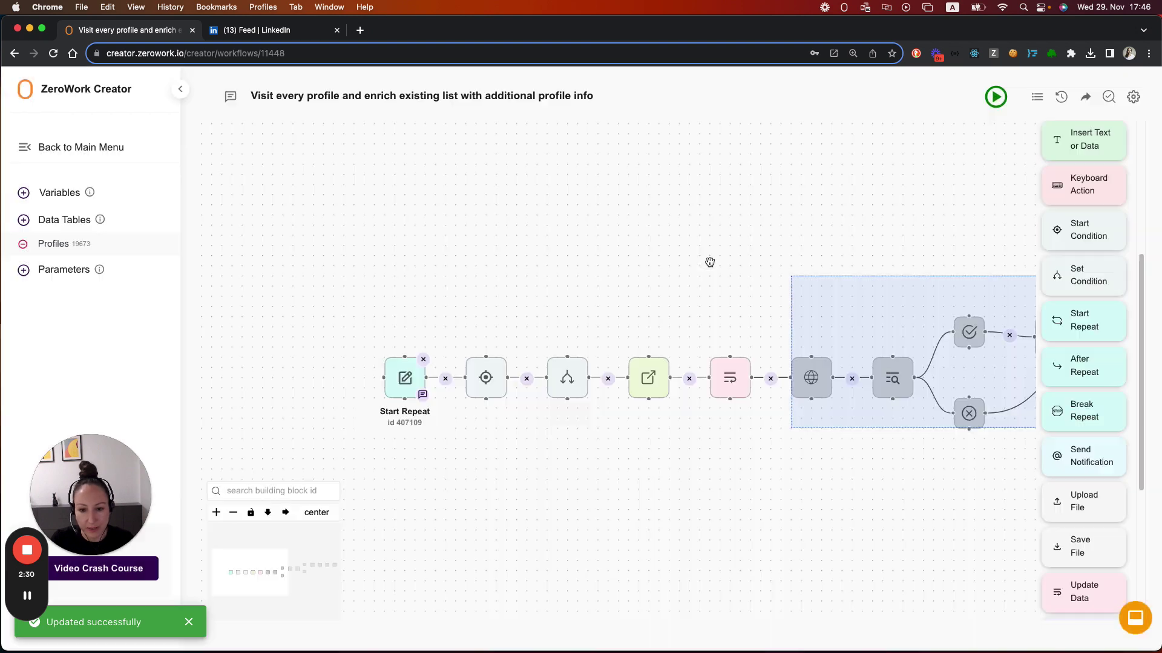
{"action": "left_click", "coordinate": [51, 245]}
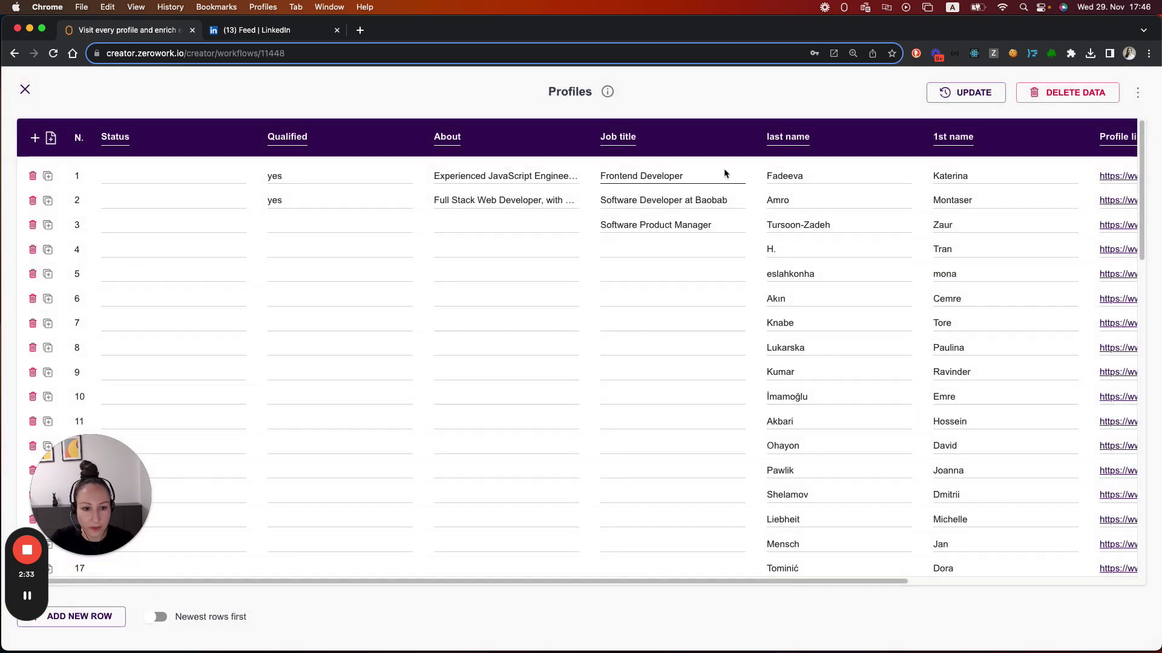
{"action": "double_click", "coordinate": [945, 175]}
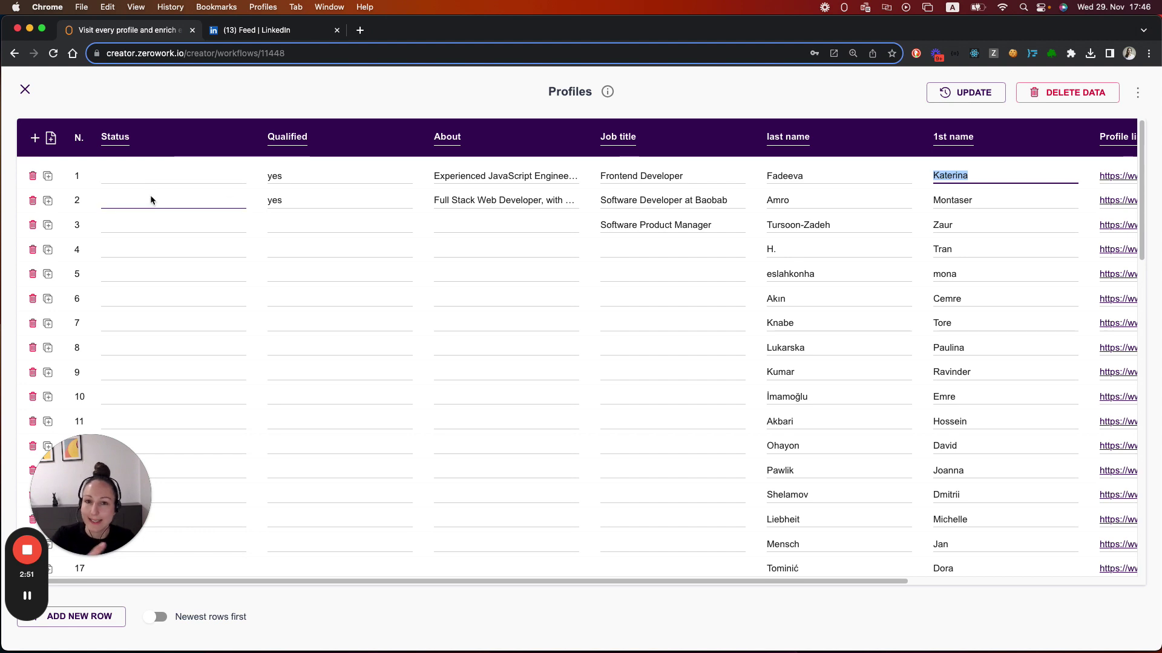
{"action": "left_click", "coordinate": [26, 90]}
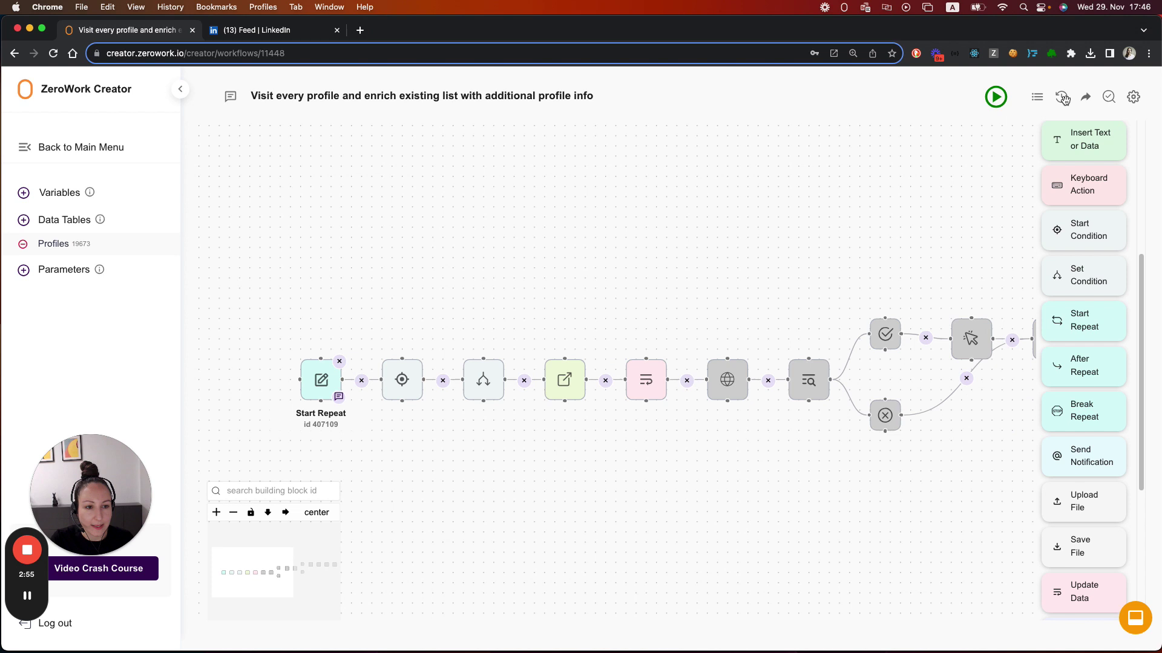
Step: Run the TaskBot and watch it open two LinkedIn profiles in turn
{"action": "left_click", "coordinate": [997, 97]}
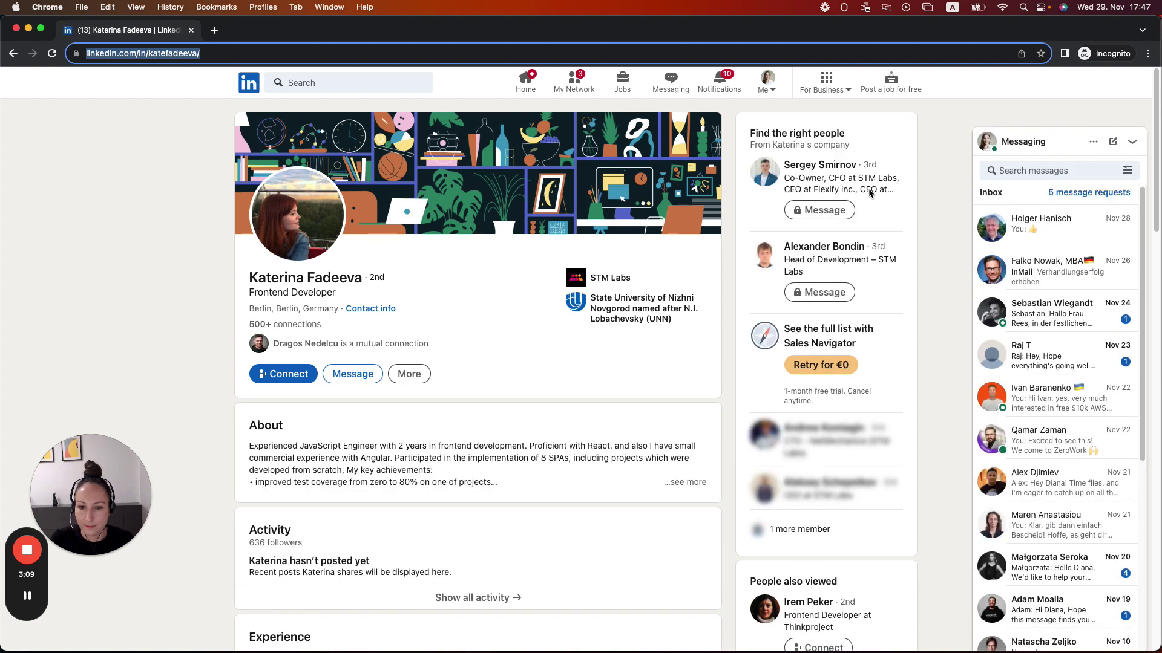
{"action": "left_click", "coordinate": [868, 192]}
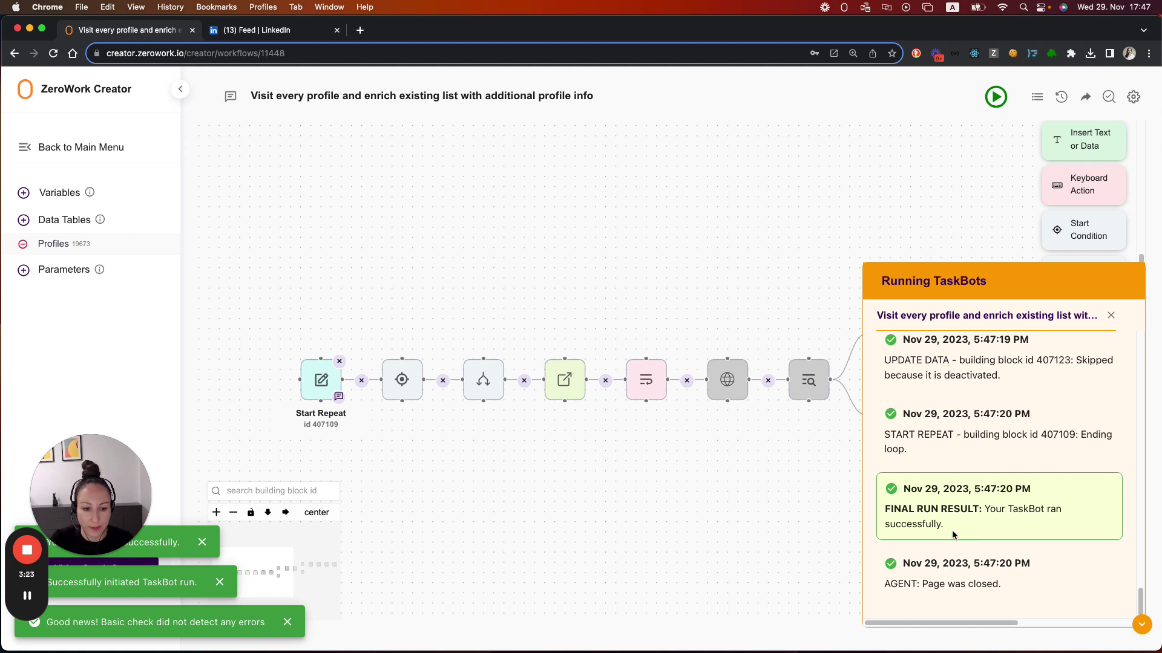
{"action": "left_click", "coordinate": [49, 245]}
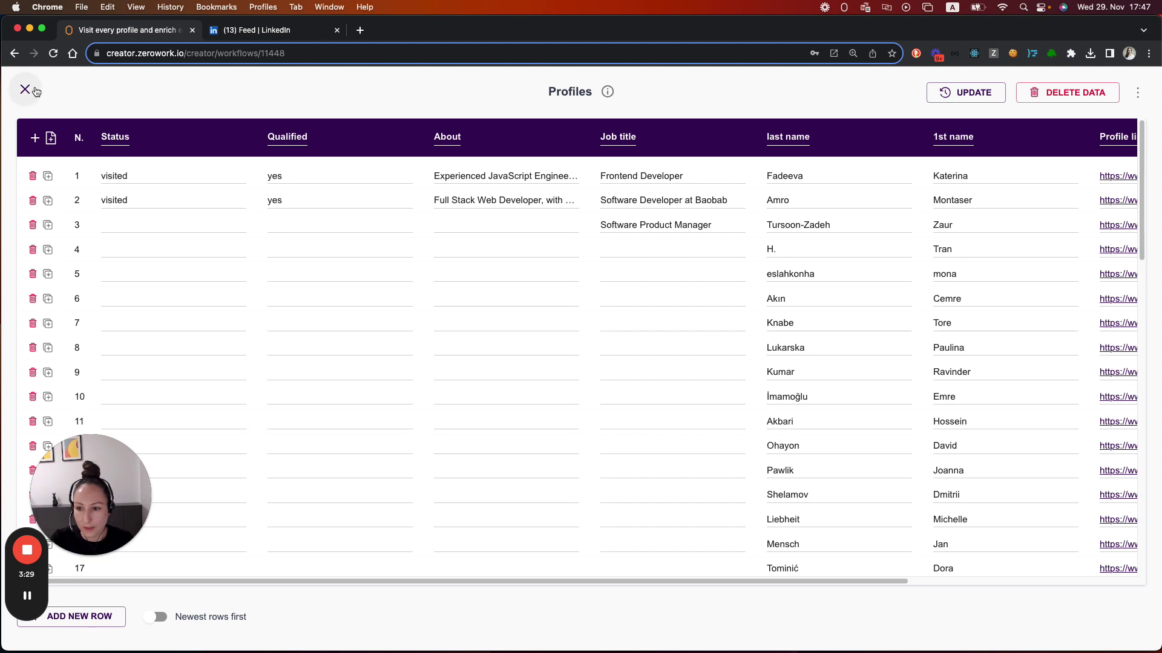
{"action": "left_click", "coordinate": [26, 90]}
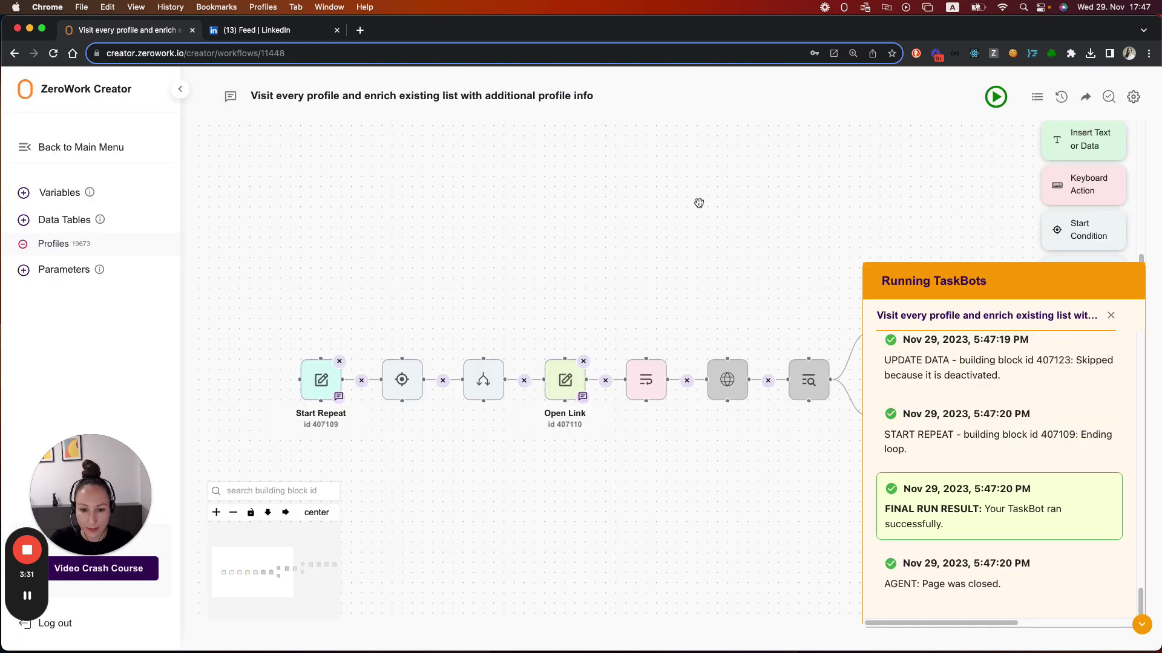
{"action": "left_click", "coordinate": [53, 245]}
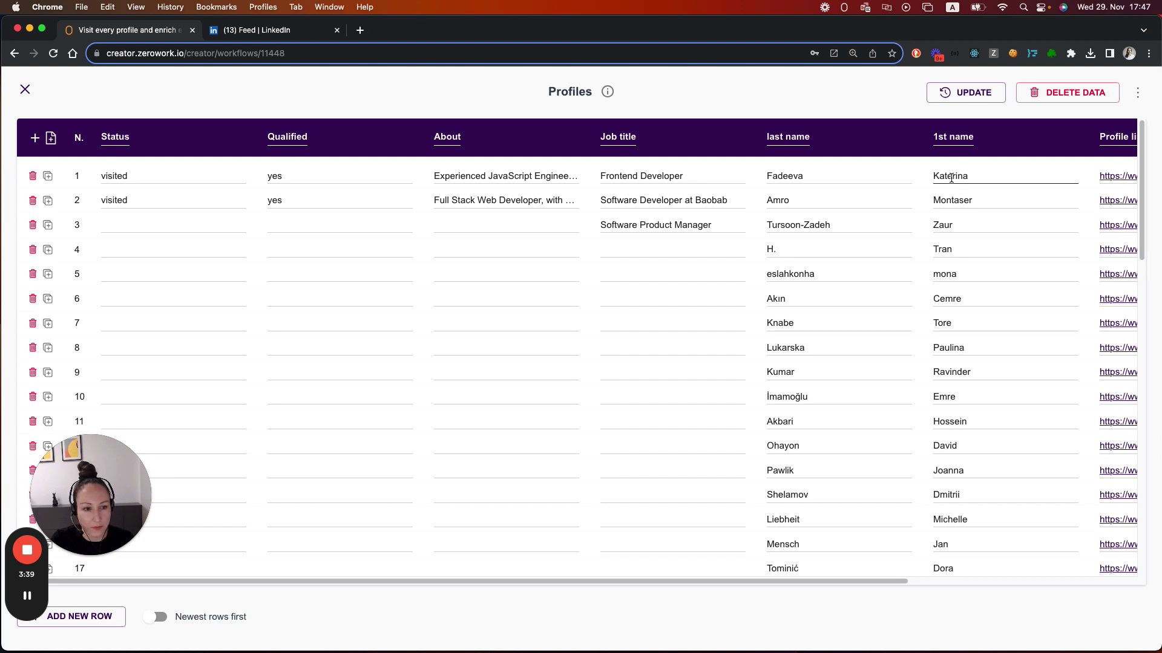
{"action": "double_click", "coordinate": [950, 178]}
{"action": "double_click", "coordinate": [954, 201]}
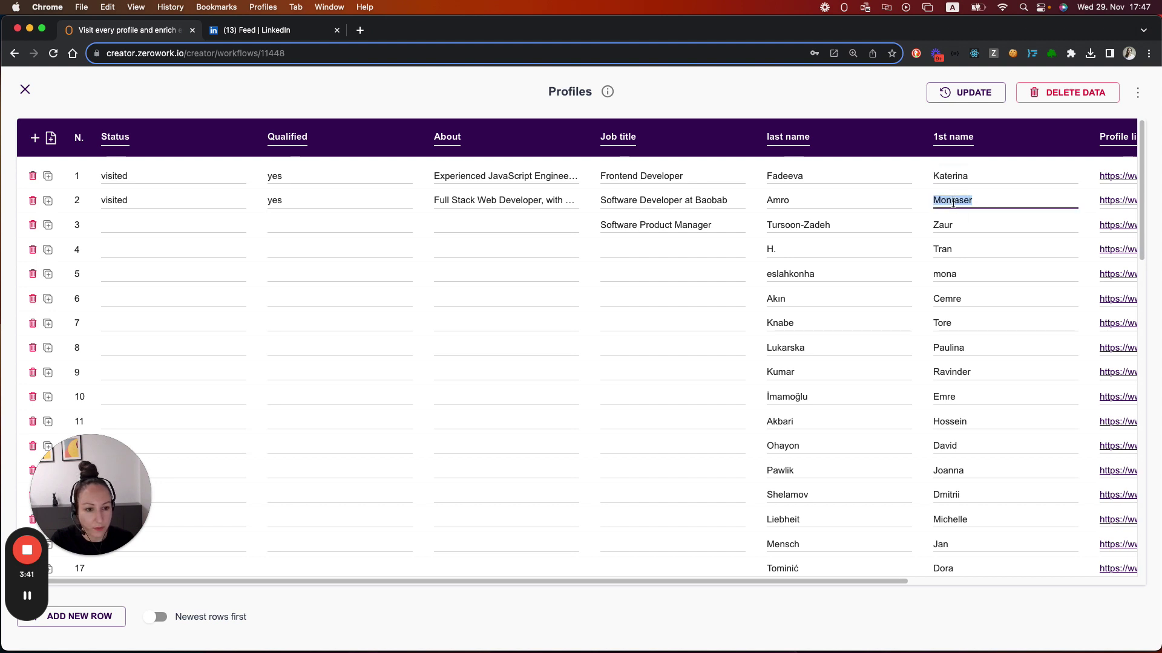
{"action": "double_click", "coordinate": [956, 225]}
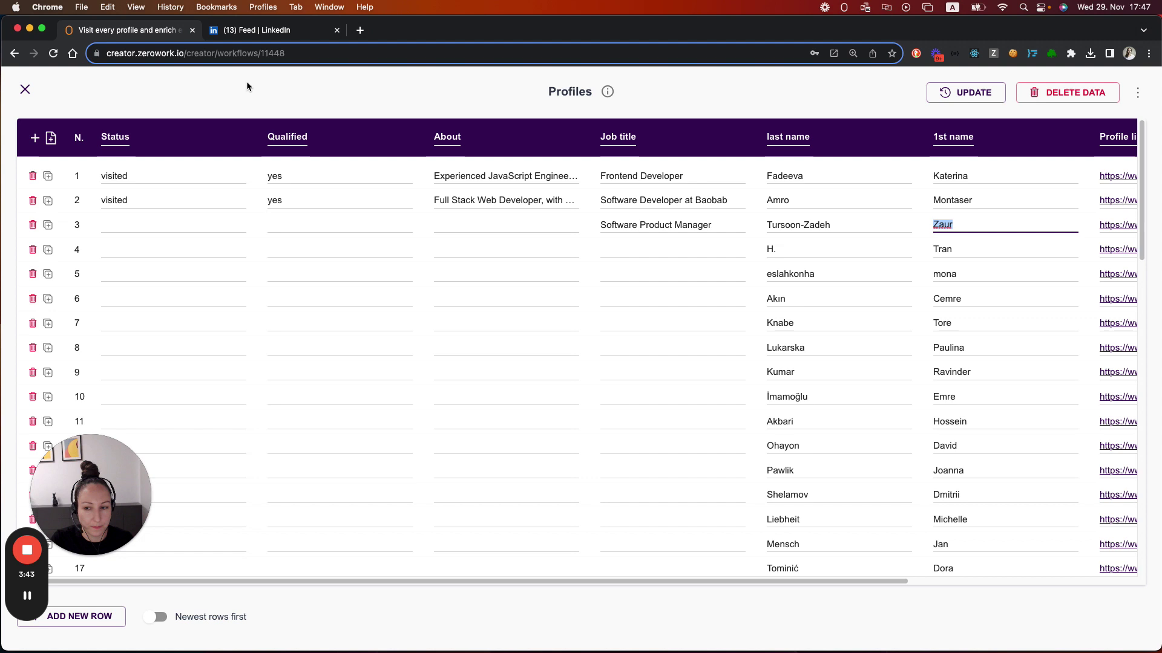
Step: Close the Profiles table and start a second TaskBot run
{"action": "left_click", "coordinate": [24, 90]}
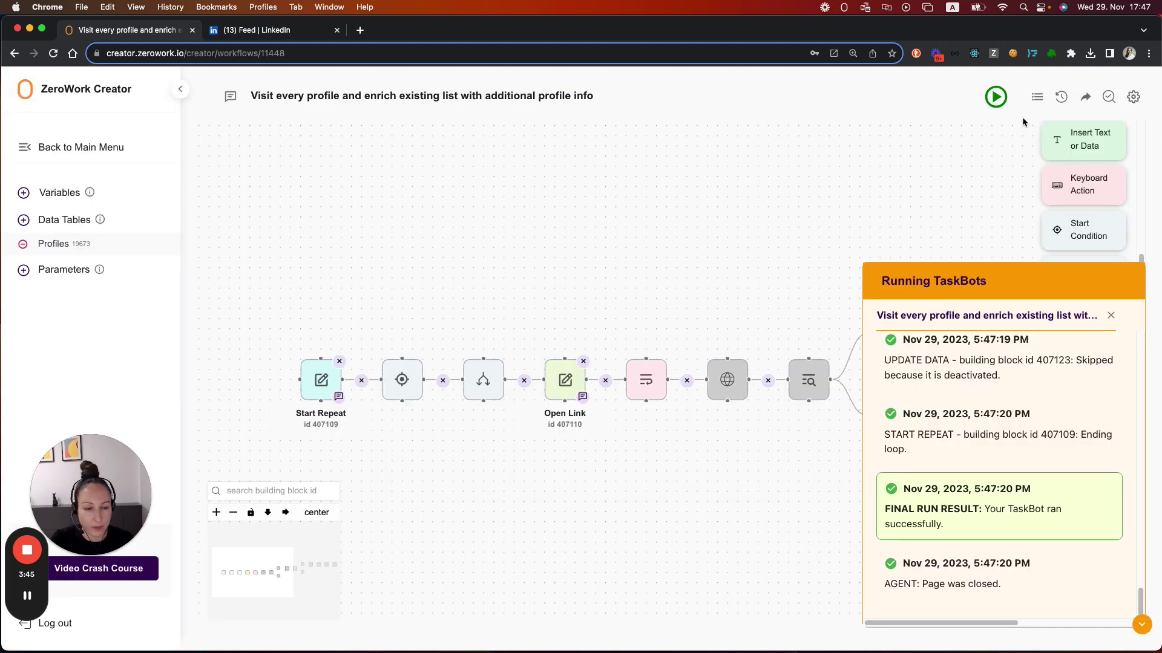
{"action": "left_click", "coordinate": [998, 98]}
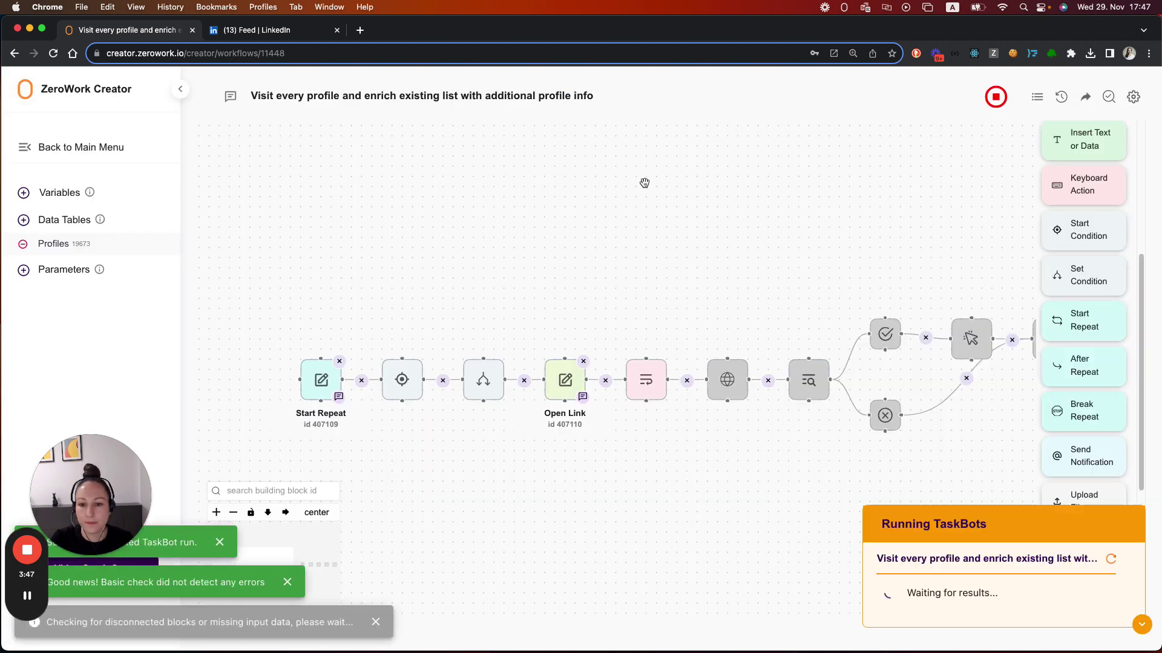